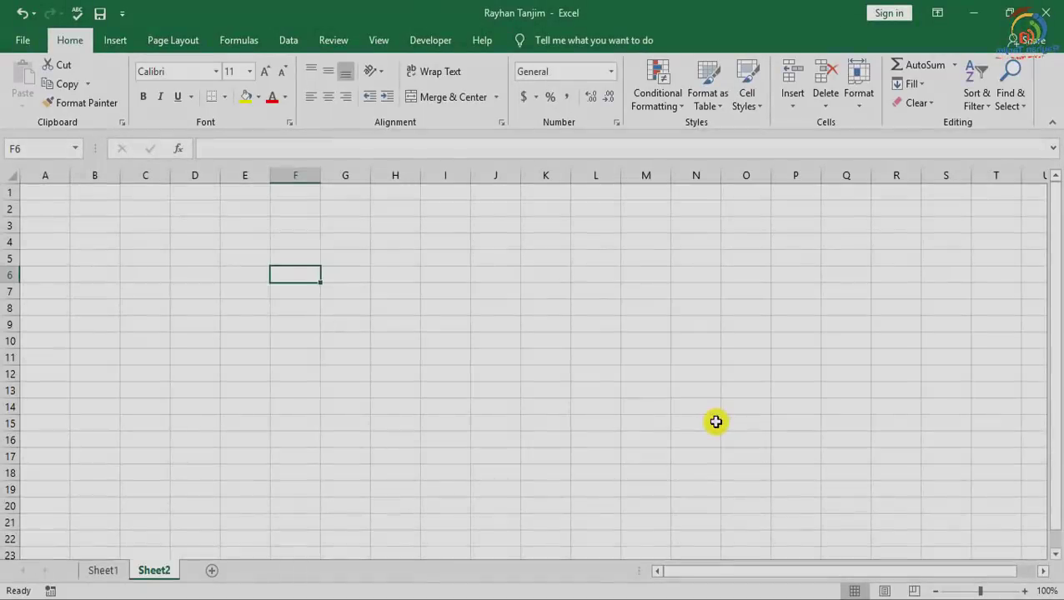
Switch from Sheet1's loan fee tables to the Facebook message listing the three fee conditions
key("ctrl+Page_Up")
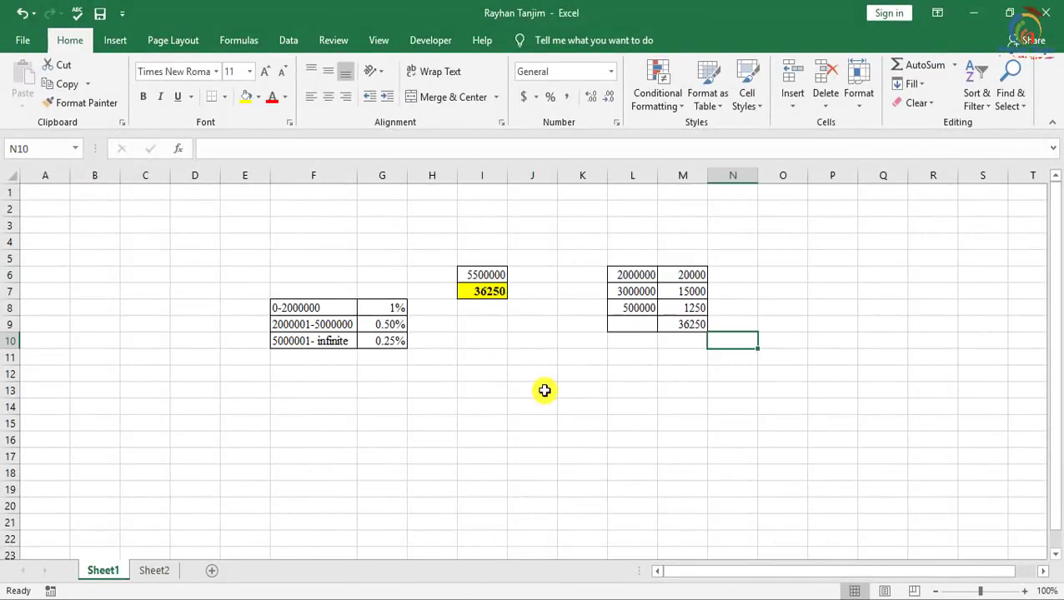
key("alt+Tab")
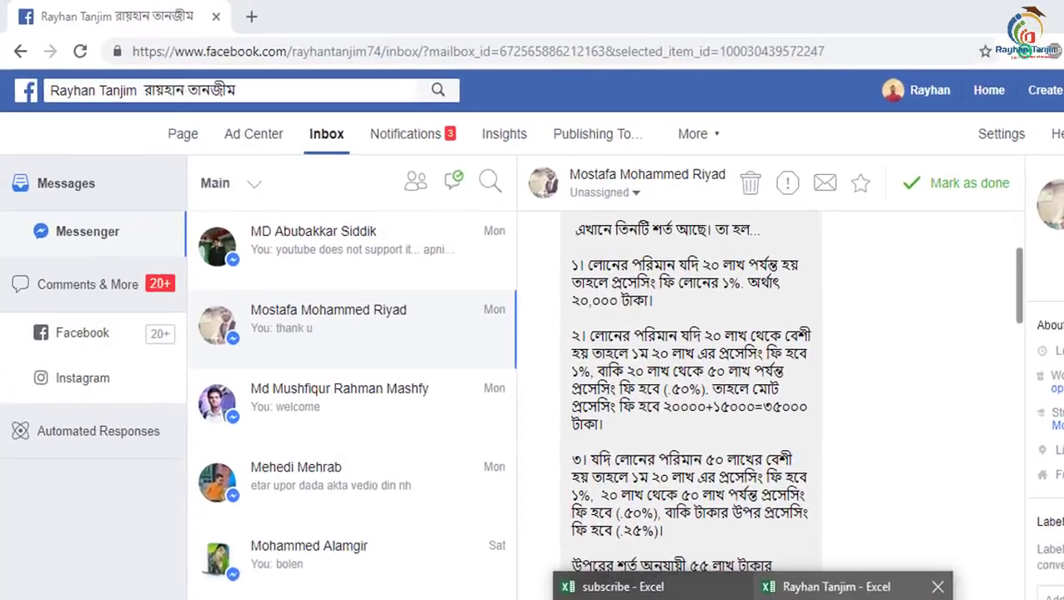
Bring the Excel workbook with the tiered-rate table back to the front
left_click(710, 488)
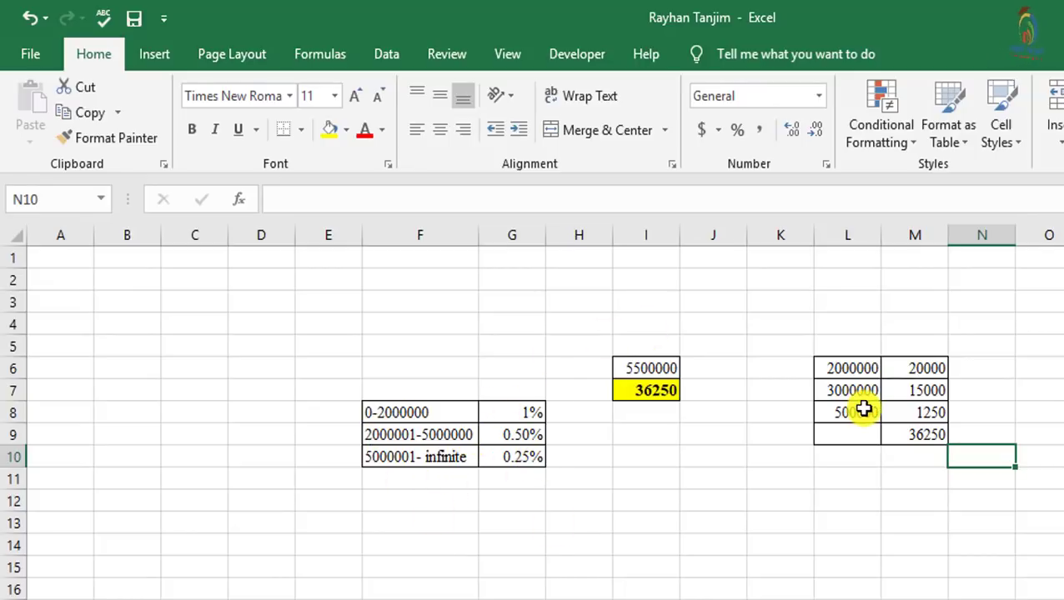
Total the loan slices with =SUM(L6:L8) in L9, giving 5500000, and review the M9 fee total
left_click_drag(848, 370, 862, 425)
left_click(863, 433)
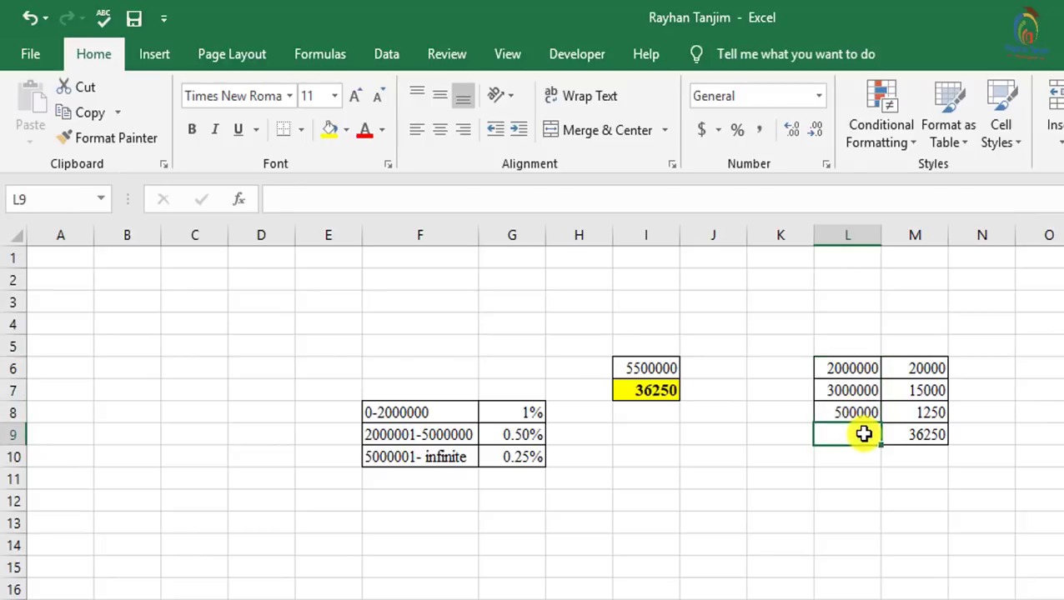
type("=sum(")
left_click_drag(848, 369, 871, 415)
type(")")
key("Return")
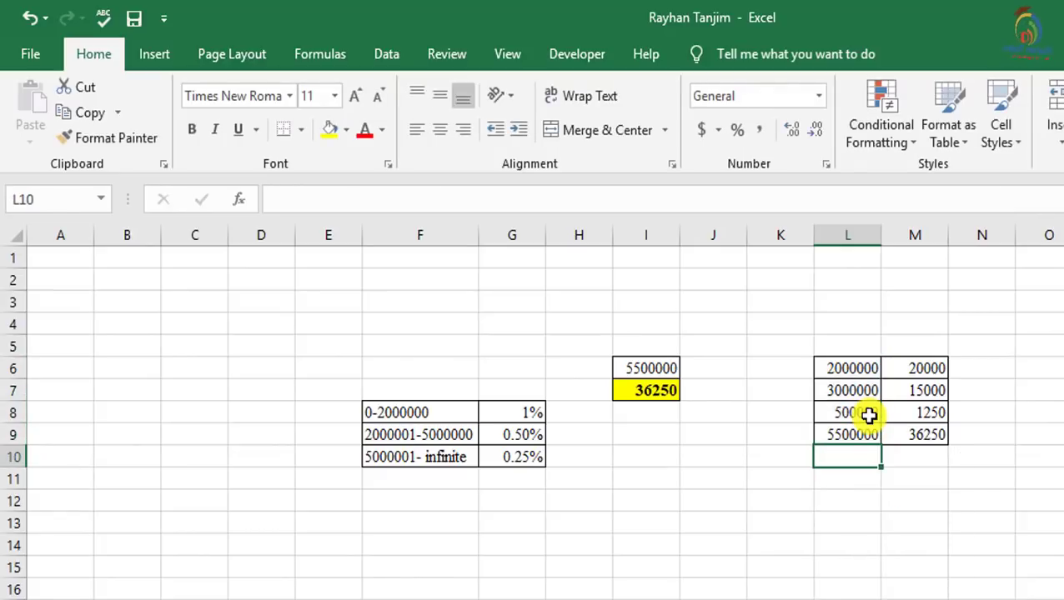
left_click(856, 435)
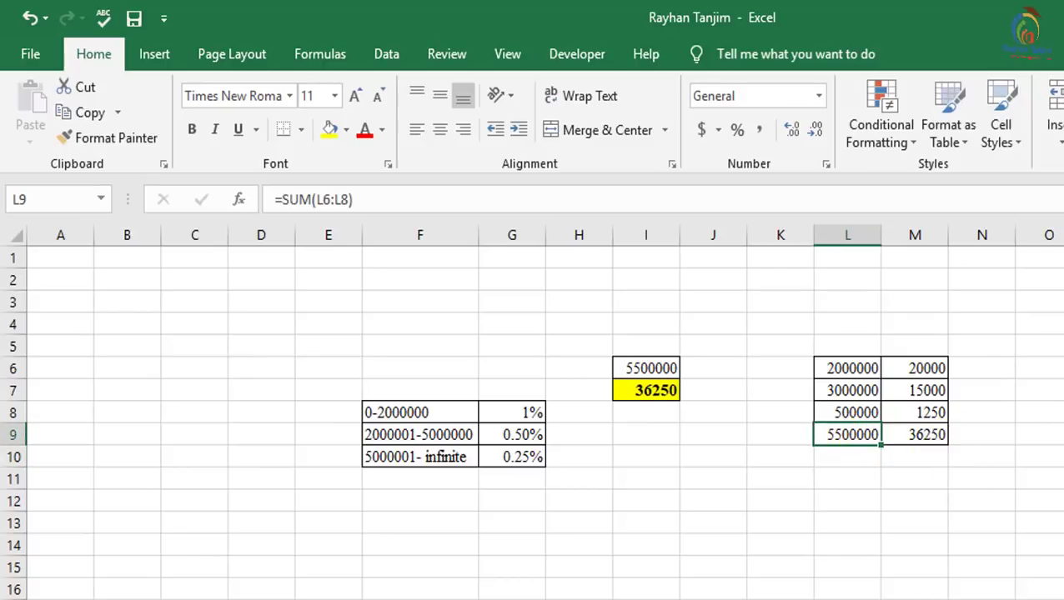
left_click(919, 429)
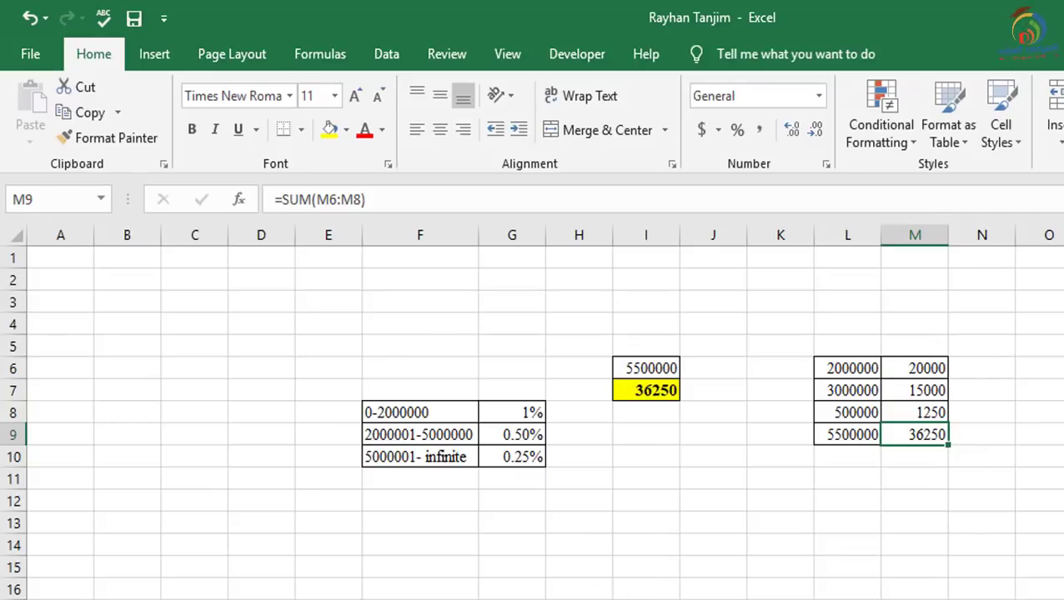
left_click(535, 572)
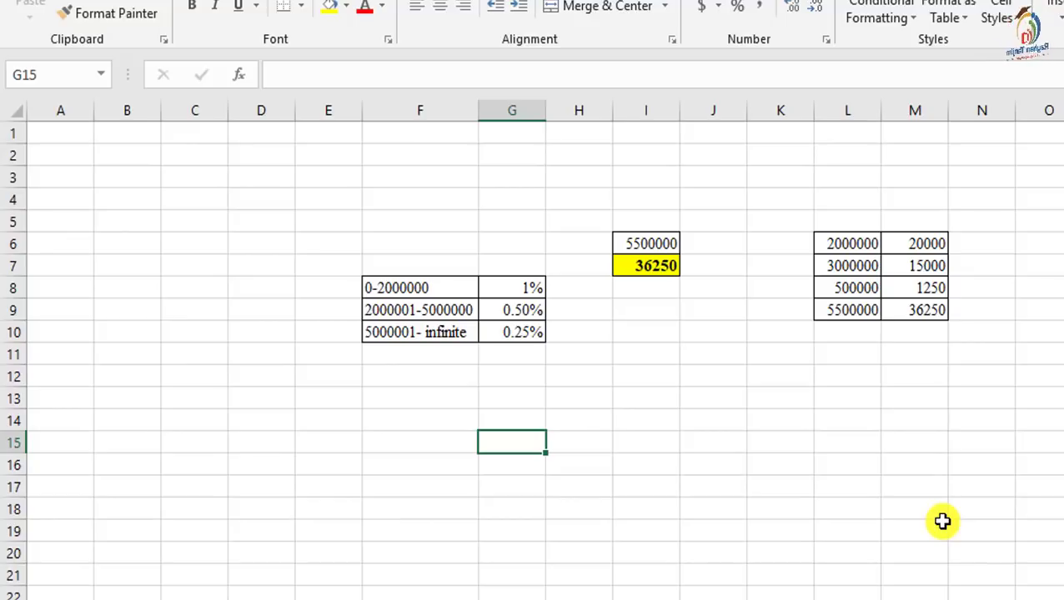
Enter 500 in G15 and =IF(G15>=500,"Taka Nibo","Taka Lagbena Amar") in I15
type("500")
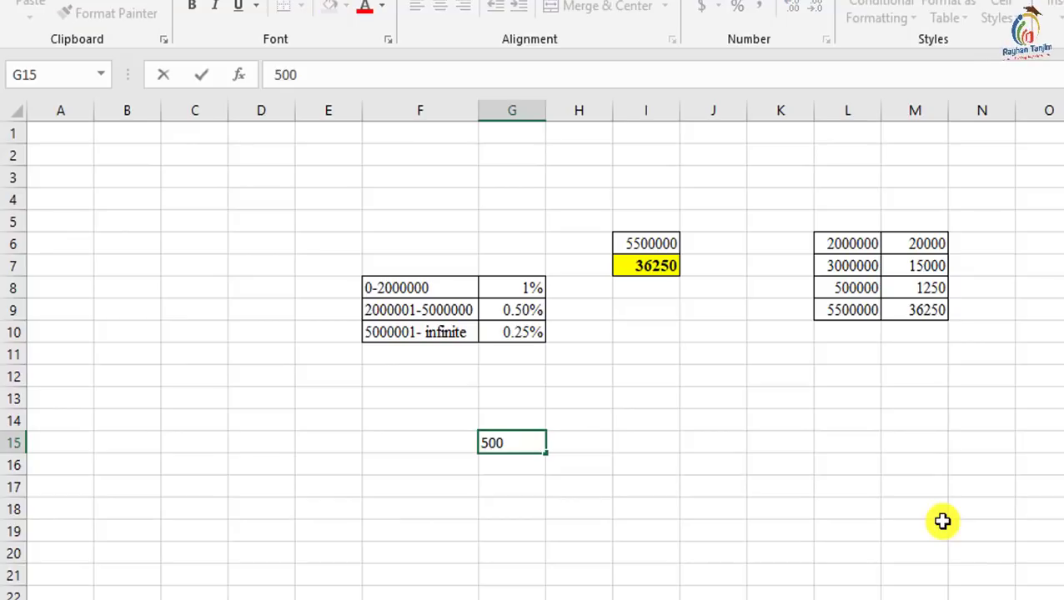
key("Return")
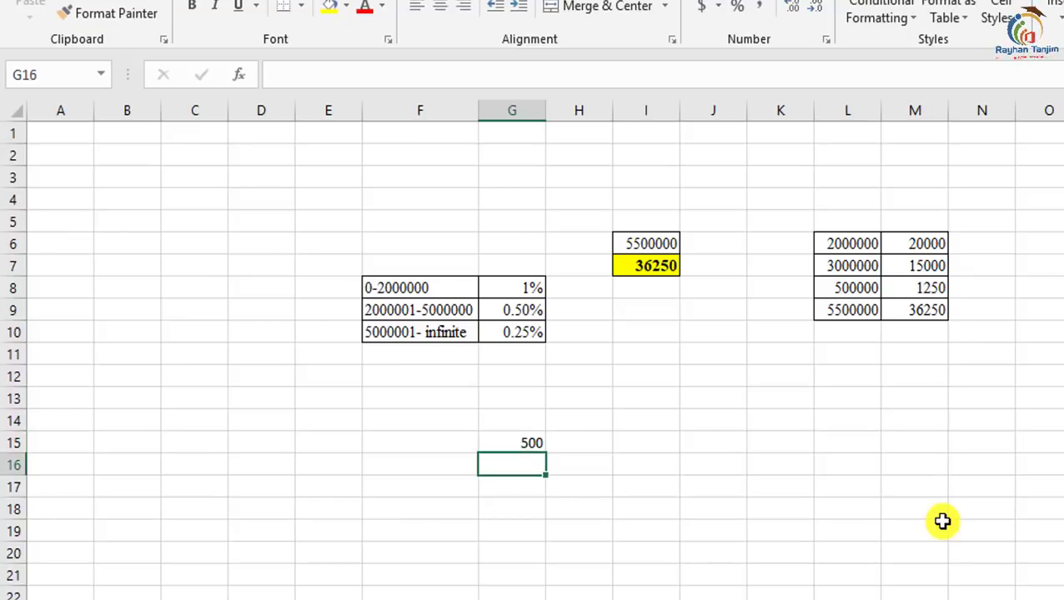
left_click(683, 443)
left_click(665, 442)
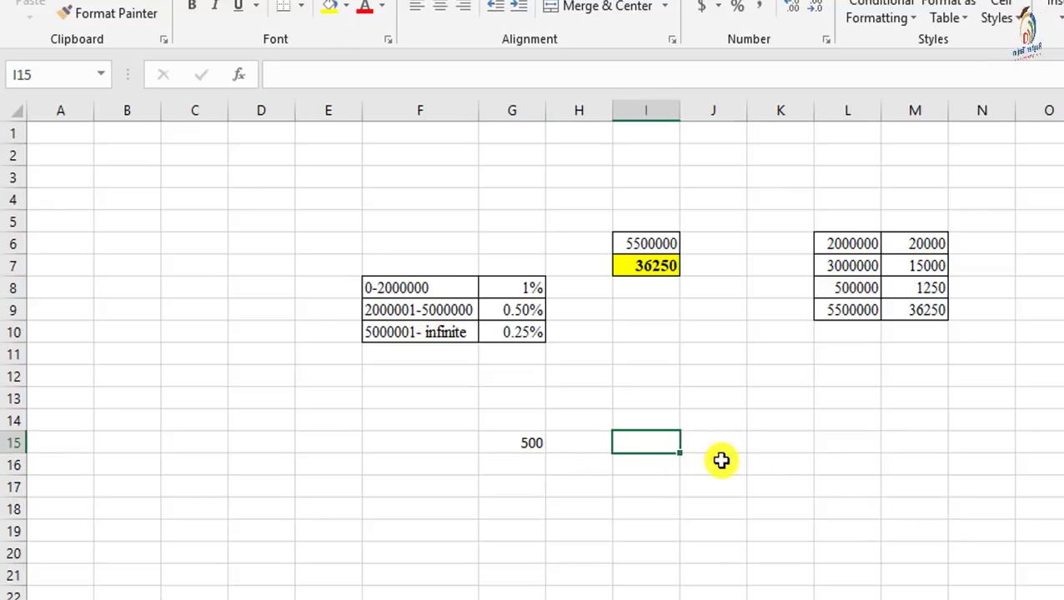
type("=if(")
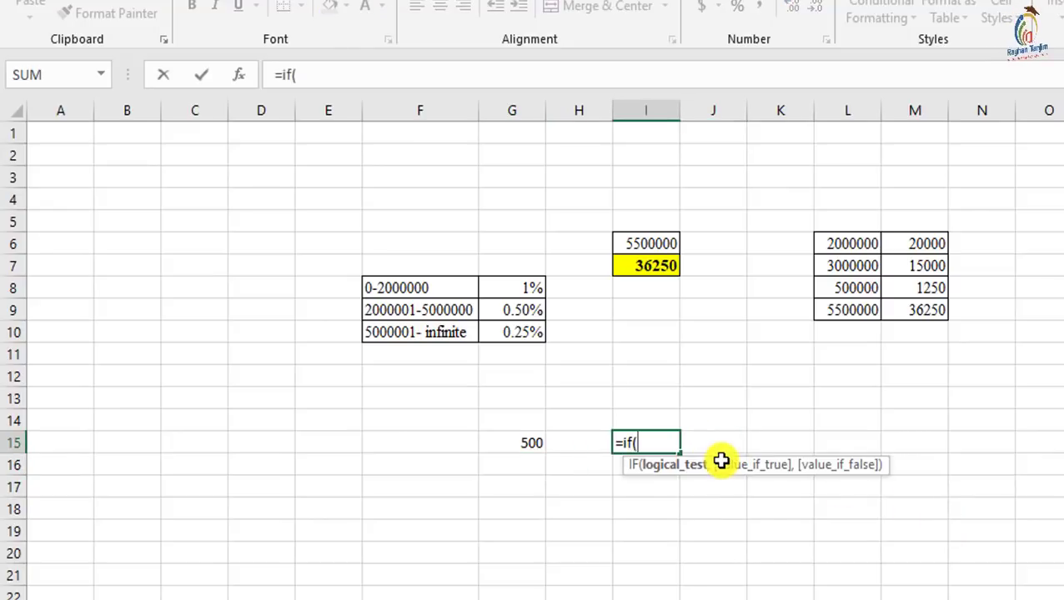
left_click(519, 441)
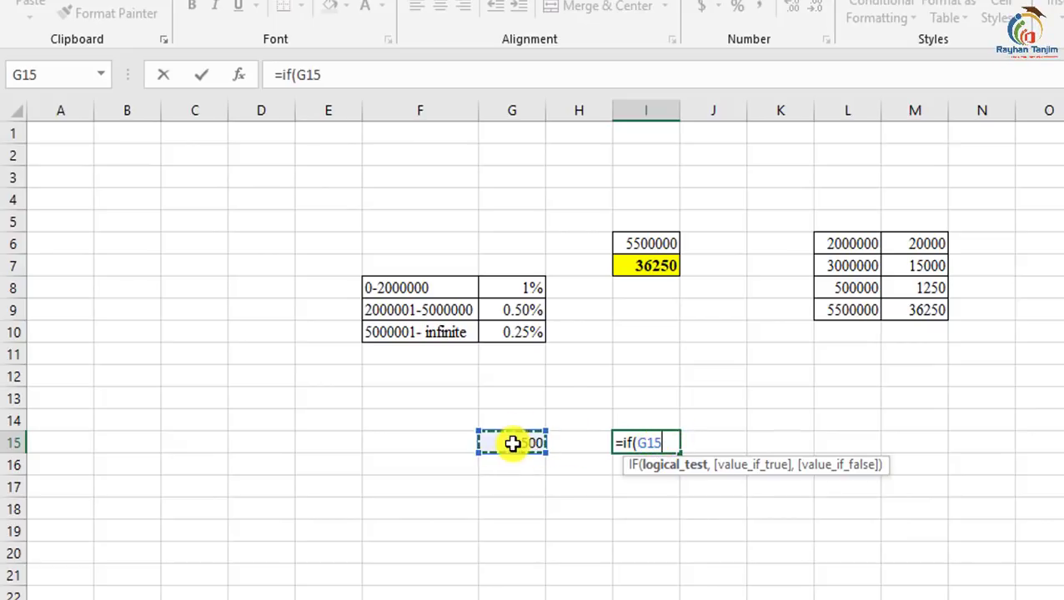
type(">")
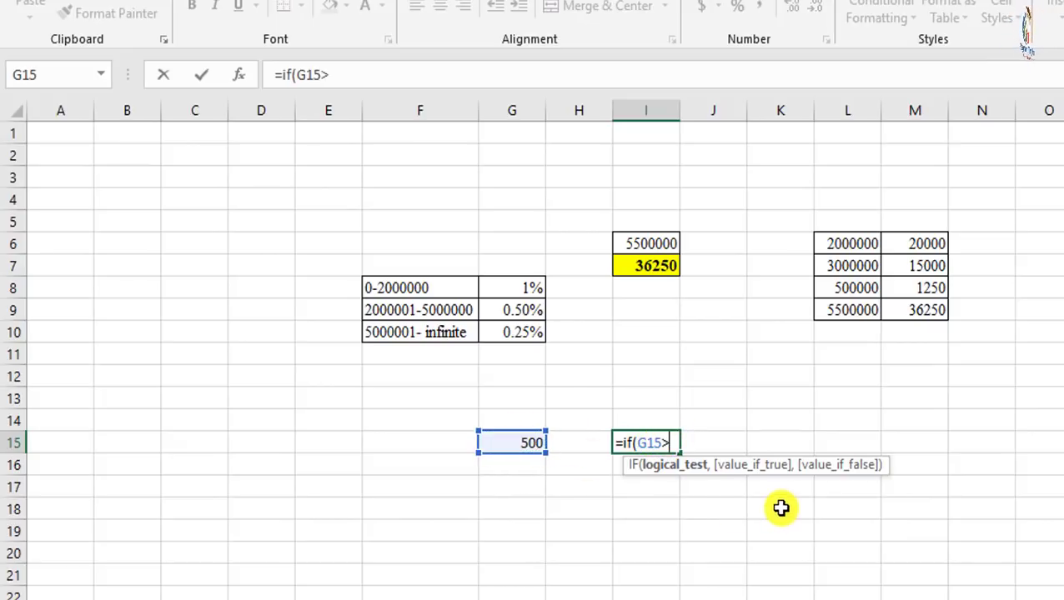
type("=")
type("5")
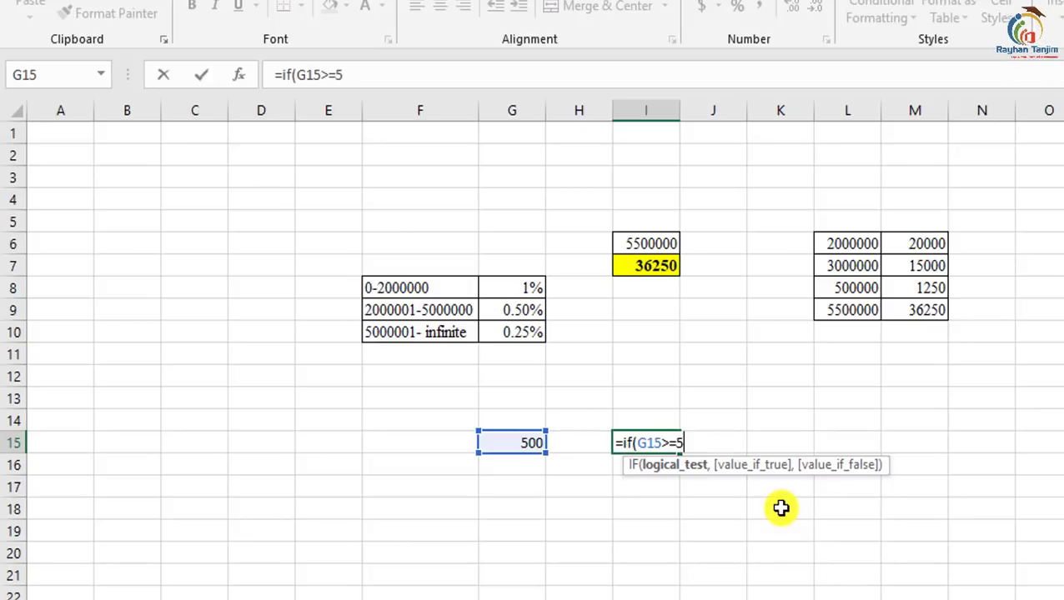
type("00,")
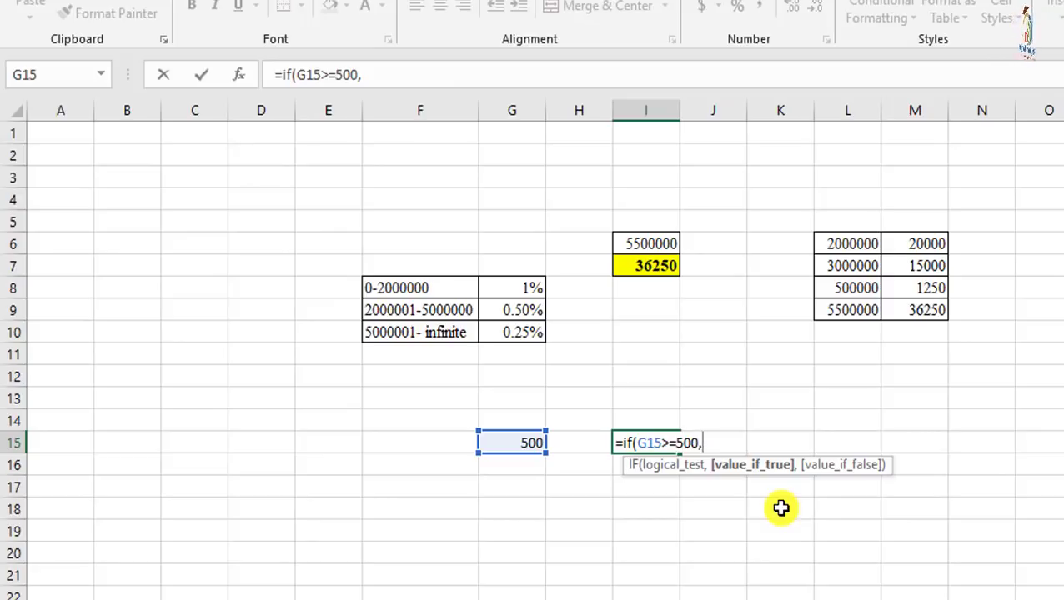
type("\"")
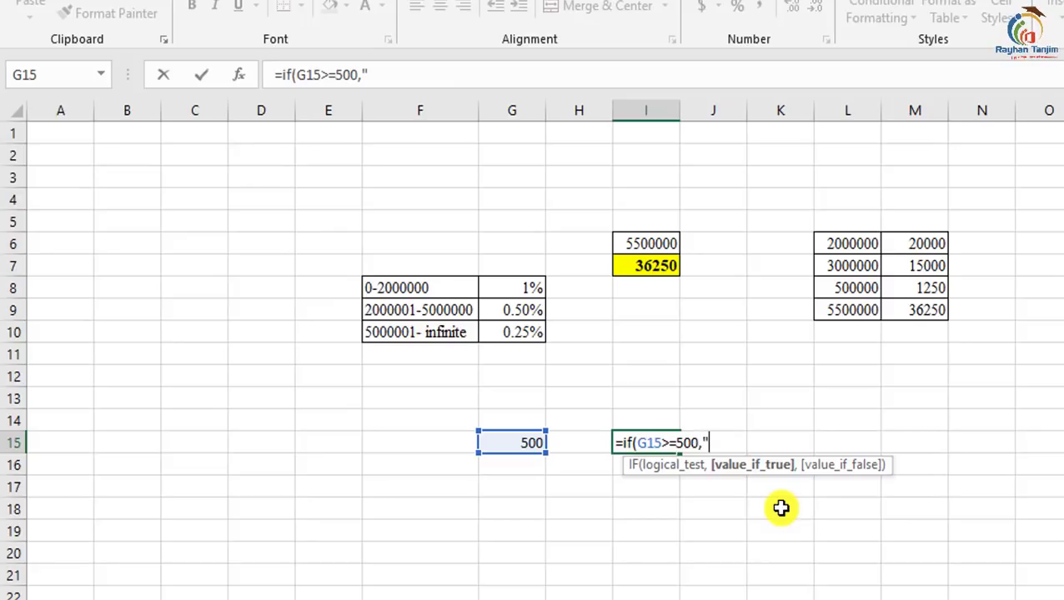
type("Taka Nibo")
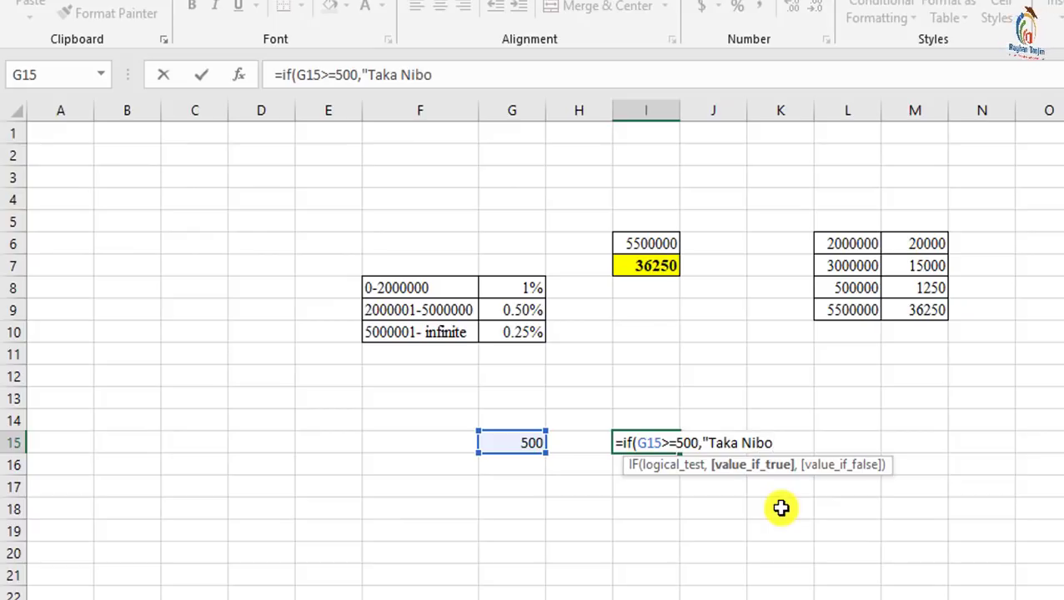
type("\"")
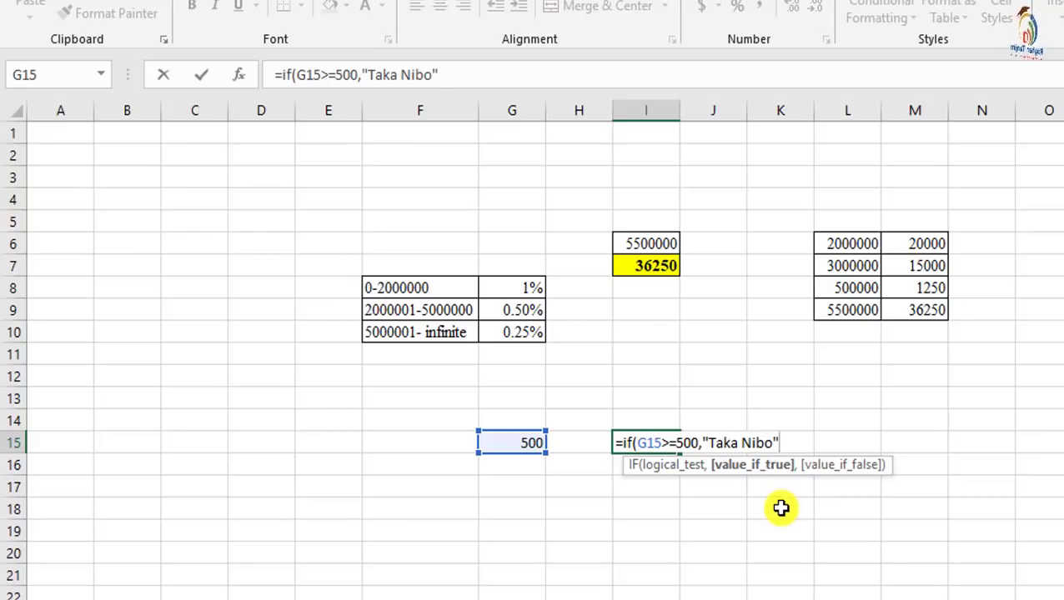
type(",")
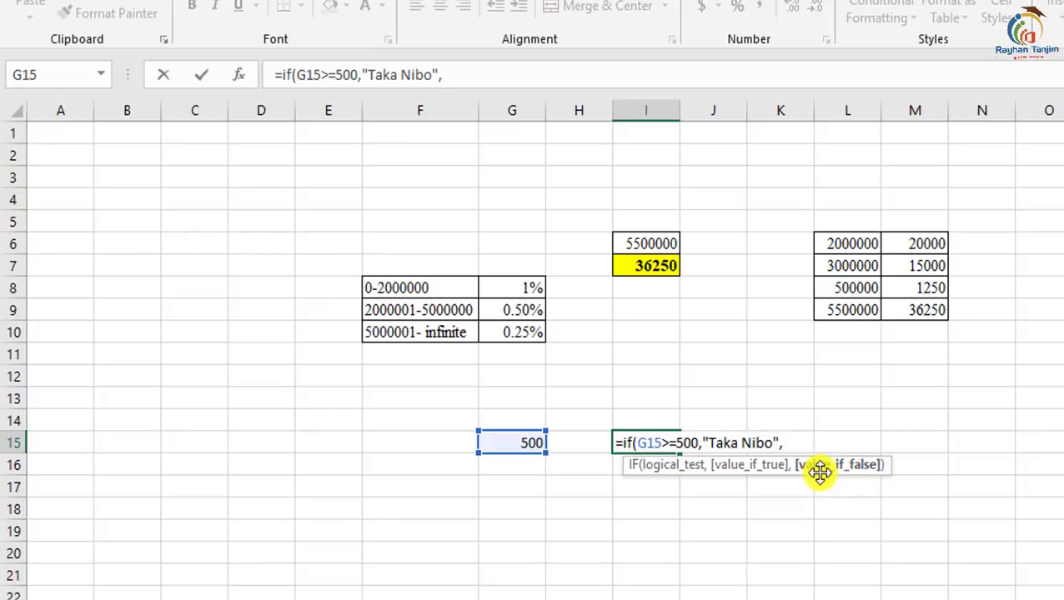
type("\"T")
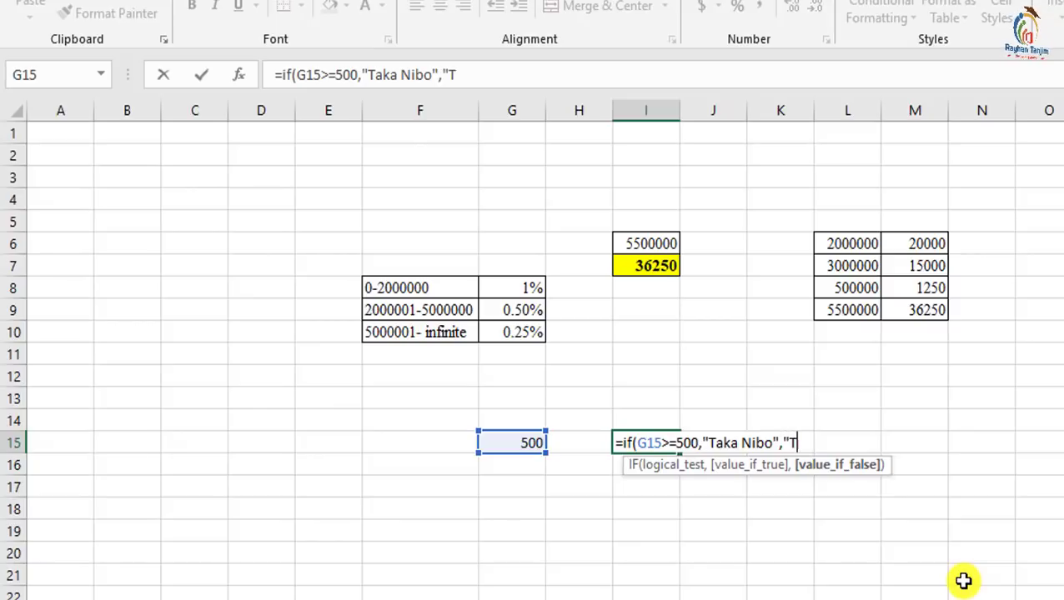
type("aka Lagbena Amar")
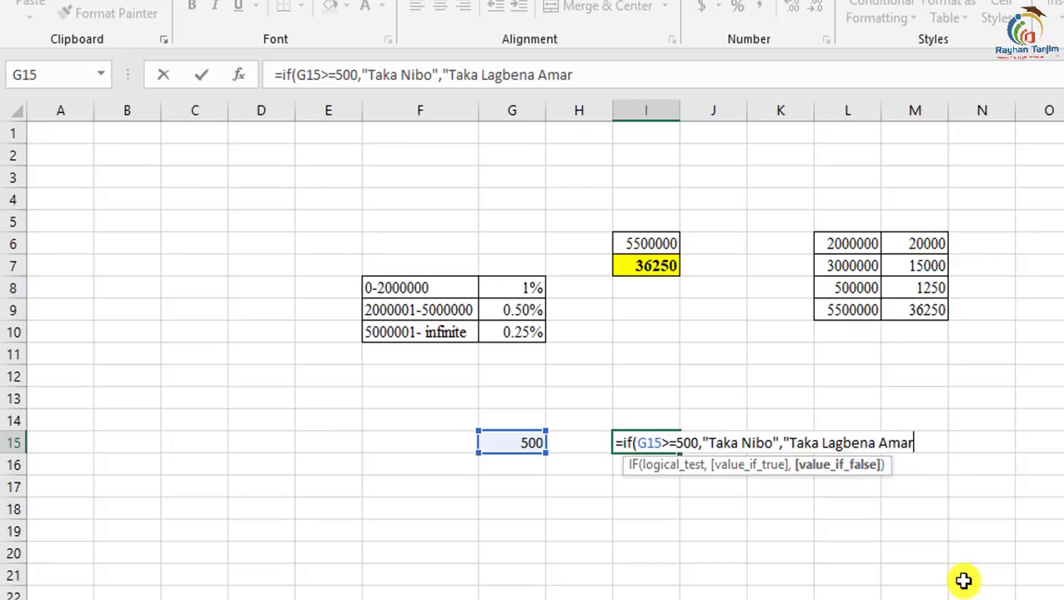
type("\")")
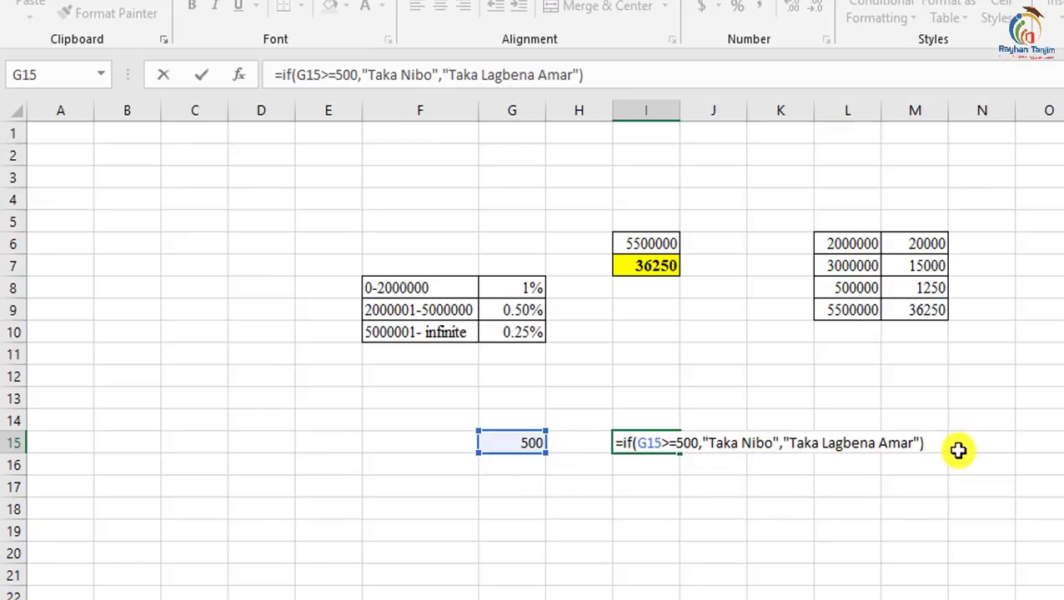
key("Return")
Test the I15 IF by entering 350 in G15 to see the otherwise result
left_click(673, 442)
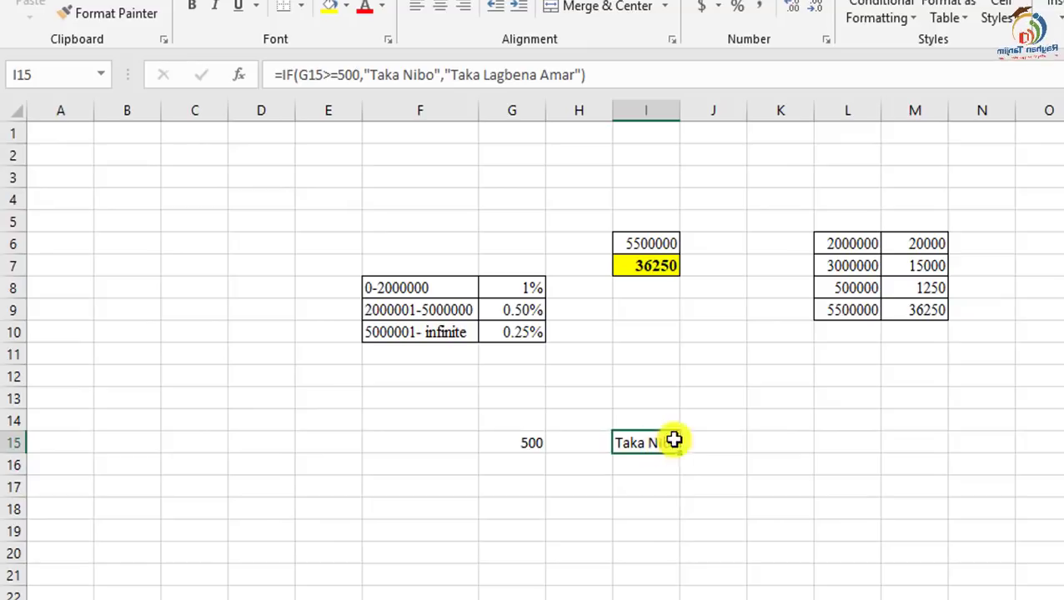
left_click(532, 443)
type("350")
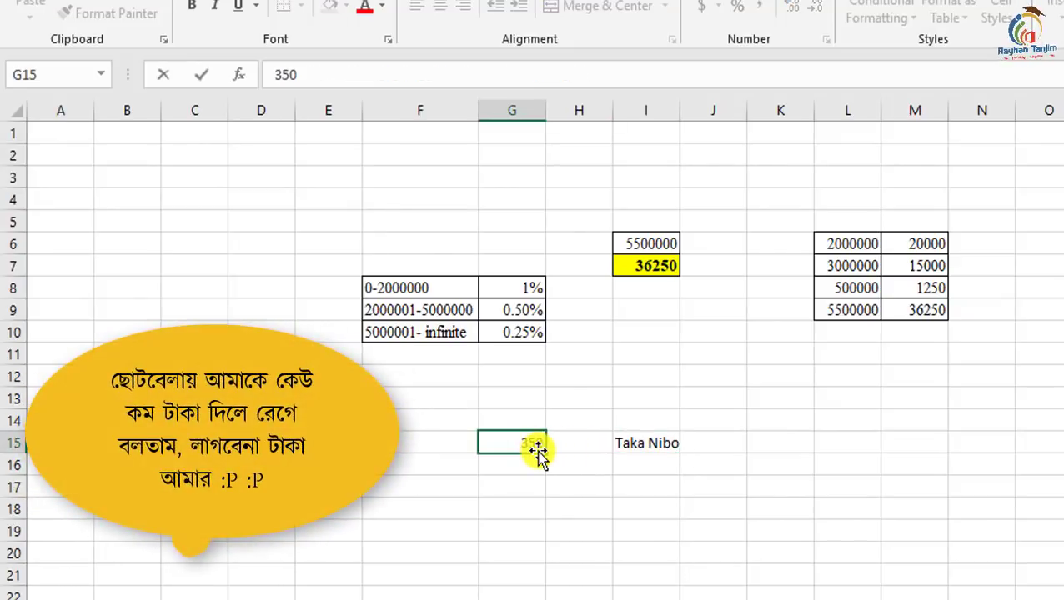
key("Return")
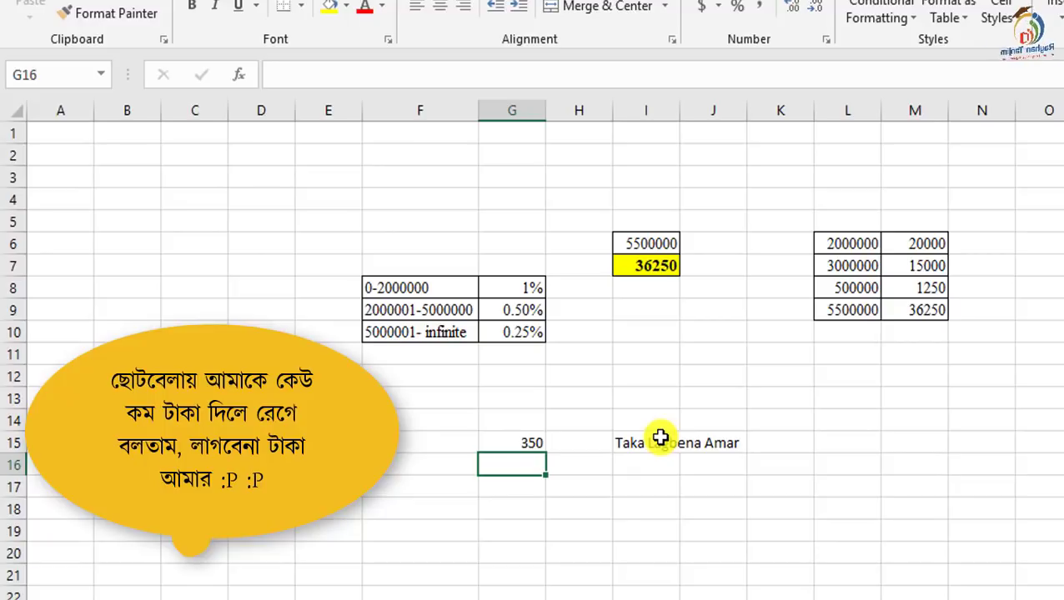
Change G15 to 10000 and recheck the I15 formula, which returns Taka Nibo
left_click(537, 443)
type("10000")
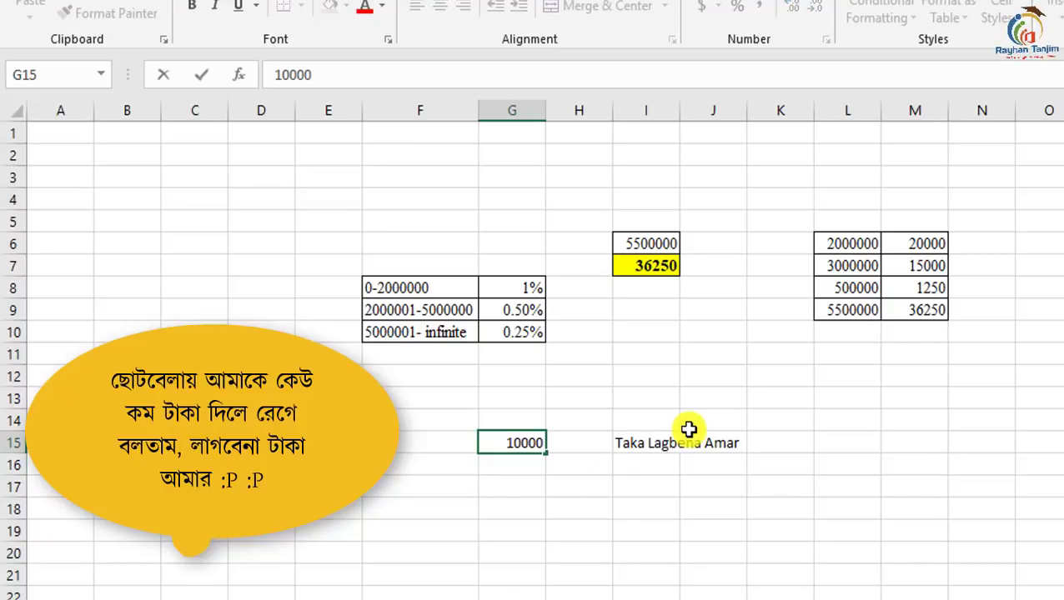
key("Return")
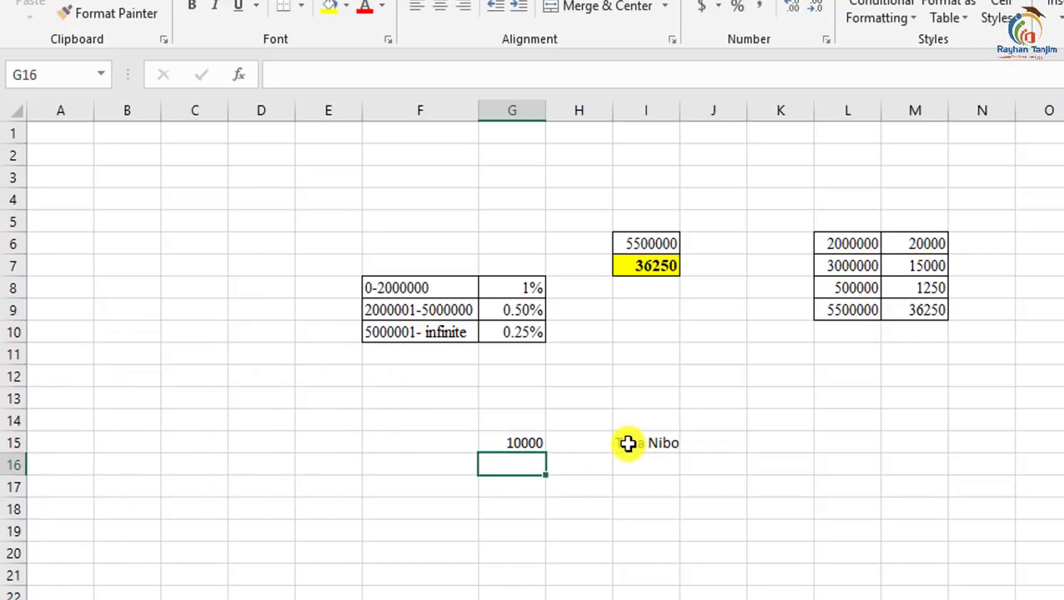
double_click(634, 444)
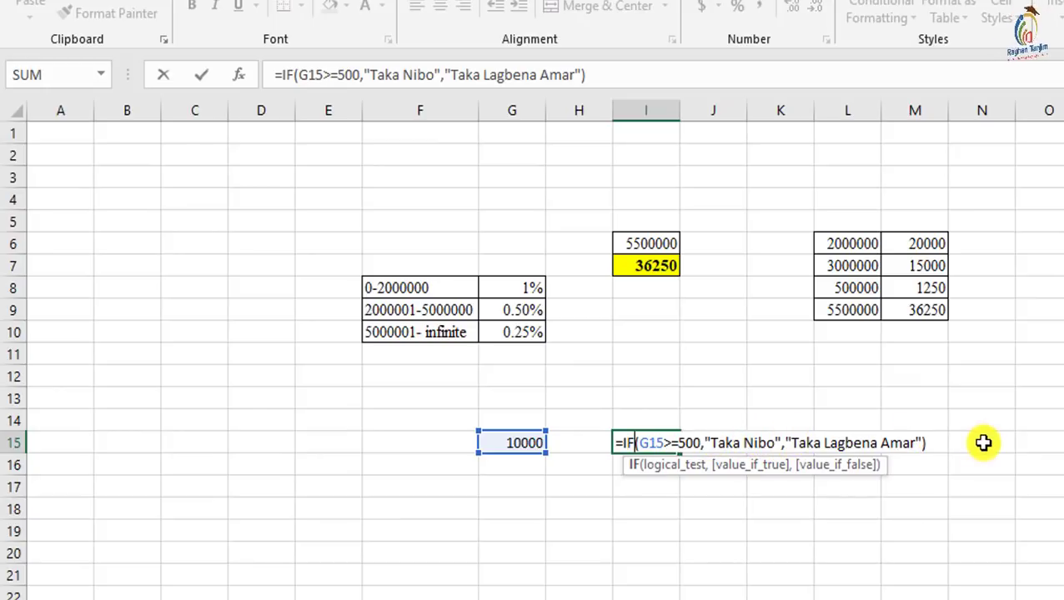
key("Return")
left_click(940, 460)
Enter 50000 in L14 and =IF(L14>=50000,"Good Sell","Bad sell") in N14
left_click(861, 427)
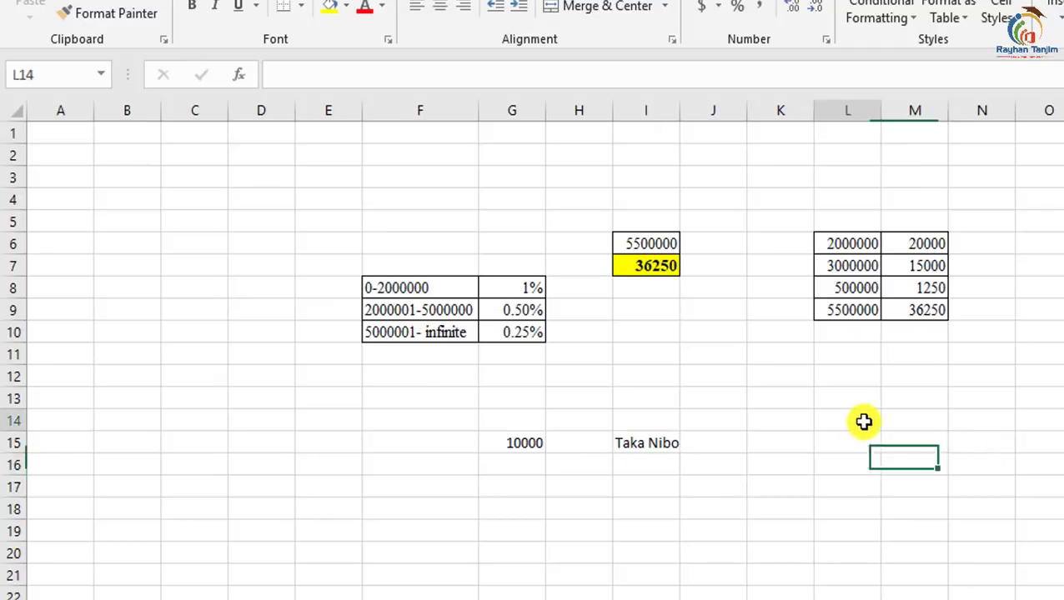
type("500")
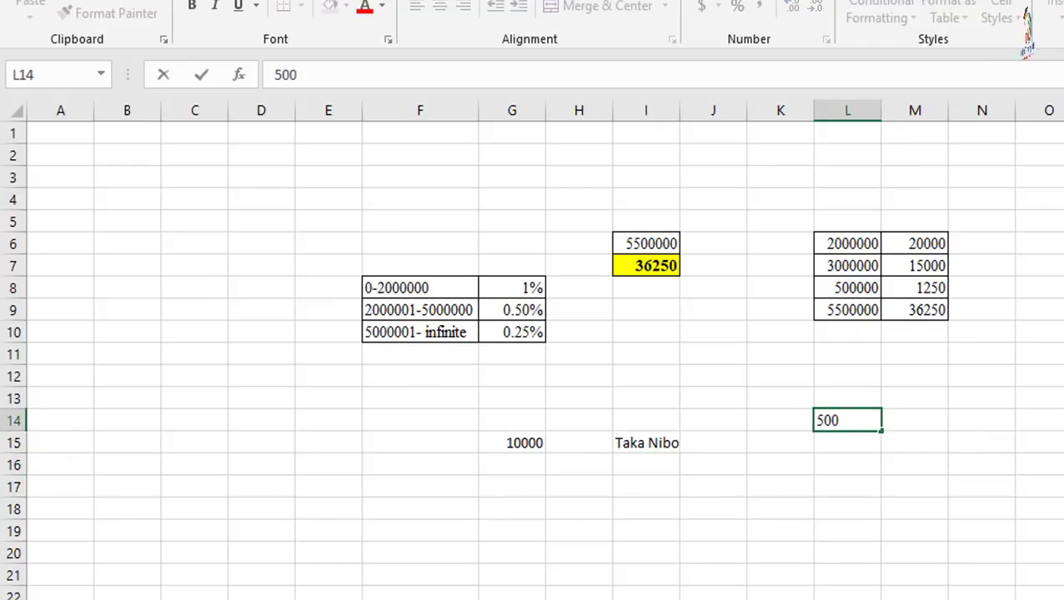
type("00")
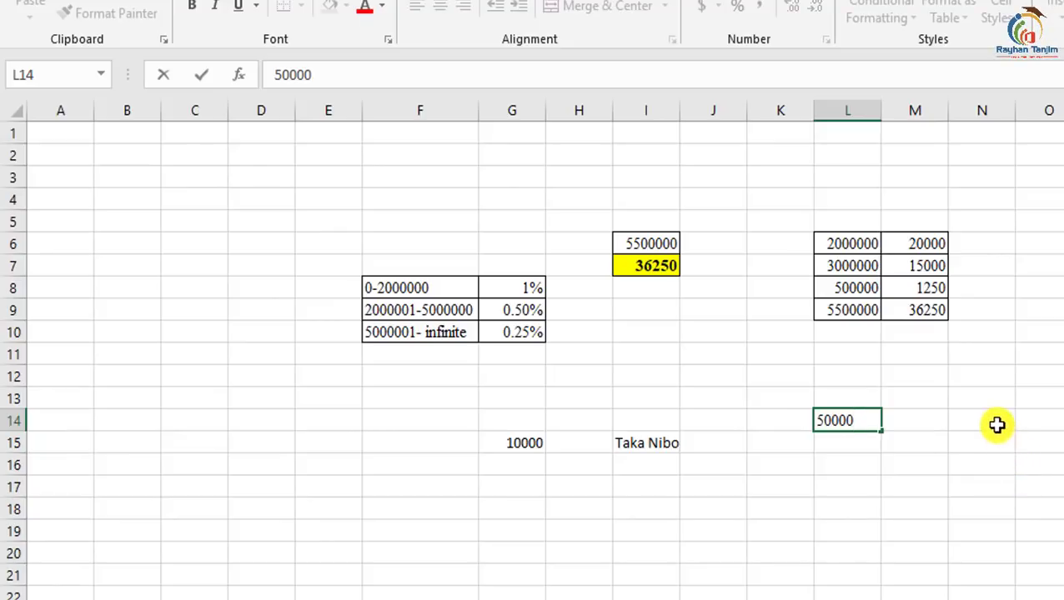
key("Right")
key("Right")
type("=if(")
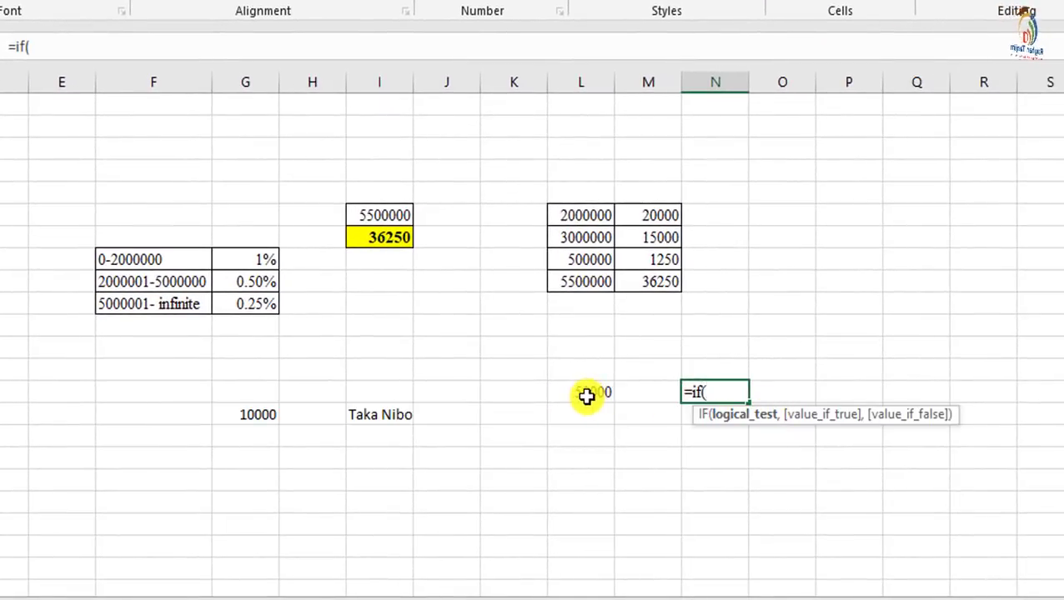
left_click(587, 397)
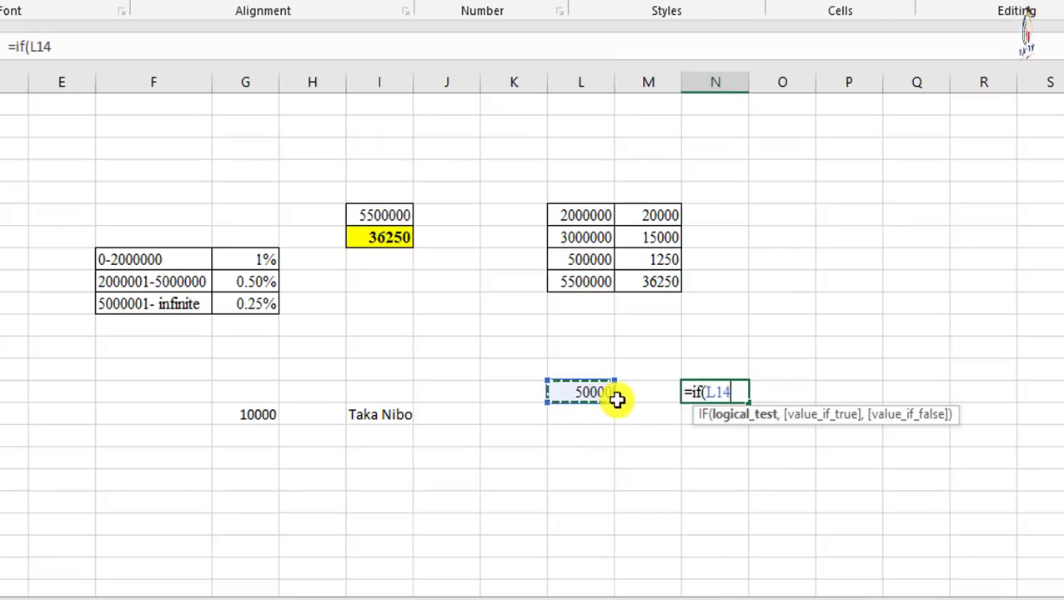
type(">")
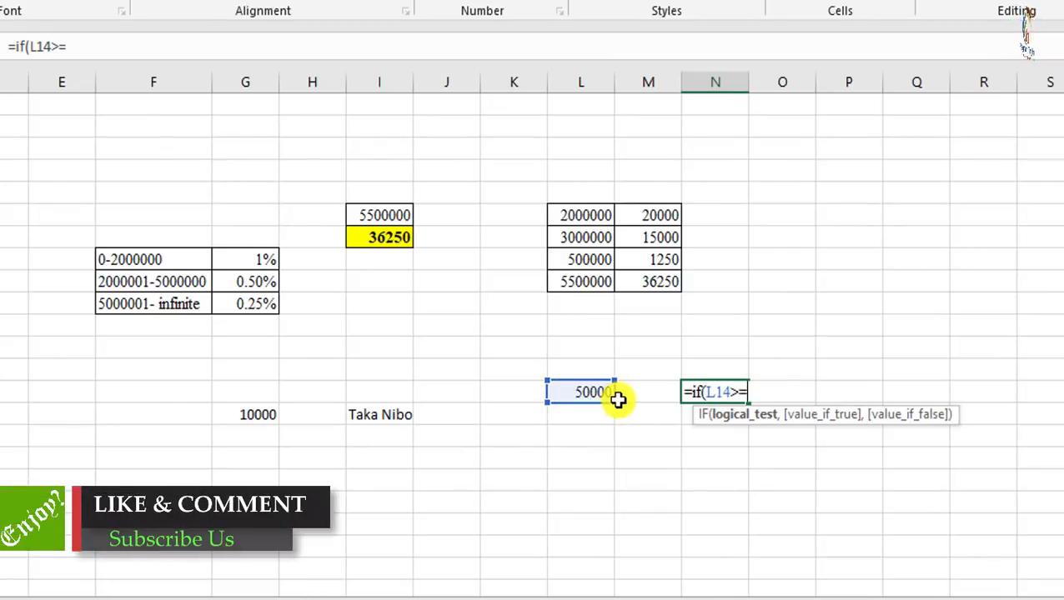
type("=50000")
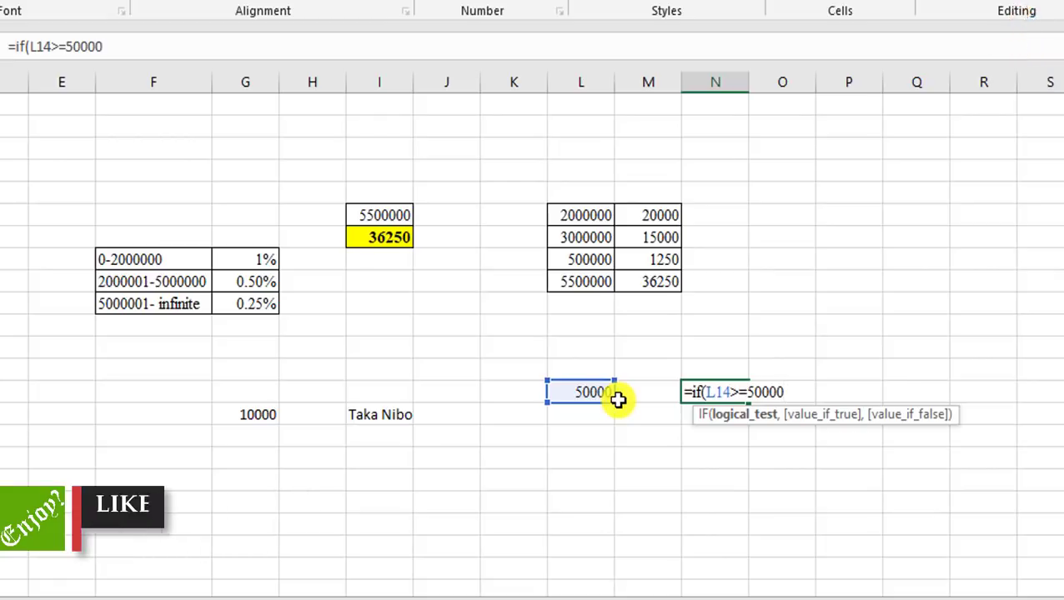
type(",\"Good SE")
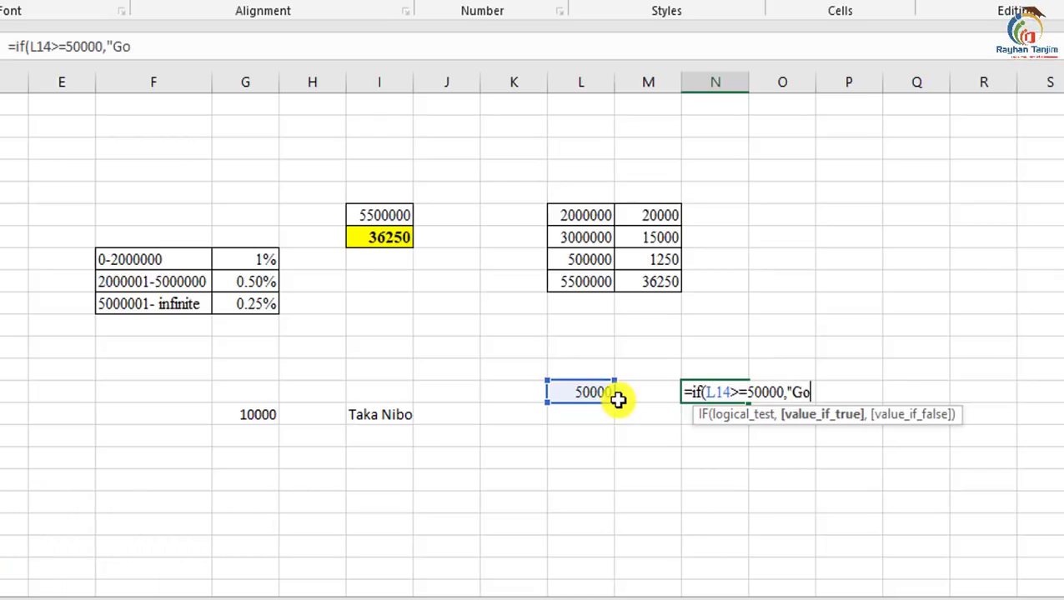
key("BackSpace")
key("BackSpace")
key("BackSpace")
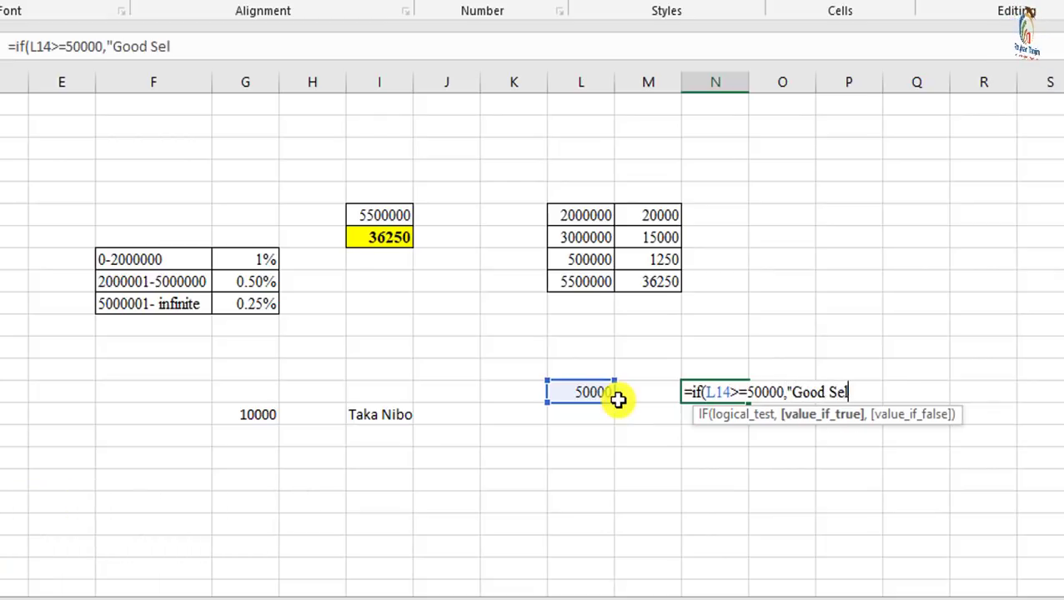
type("ell\"")
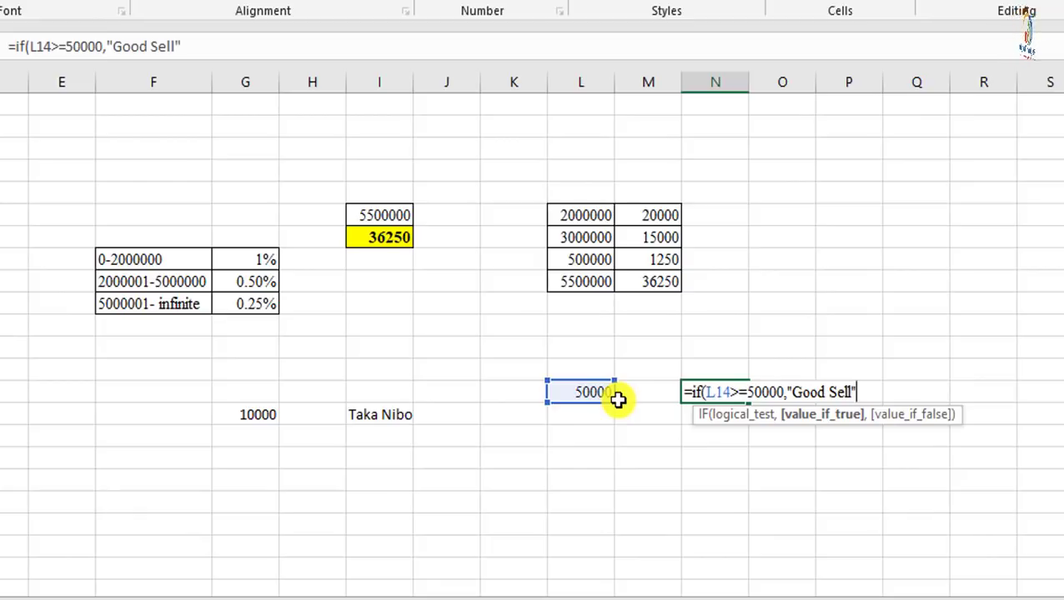
type(",")
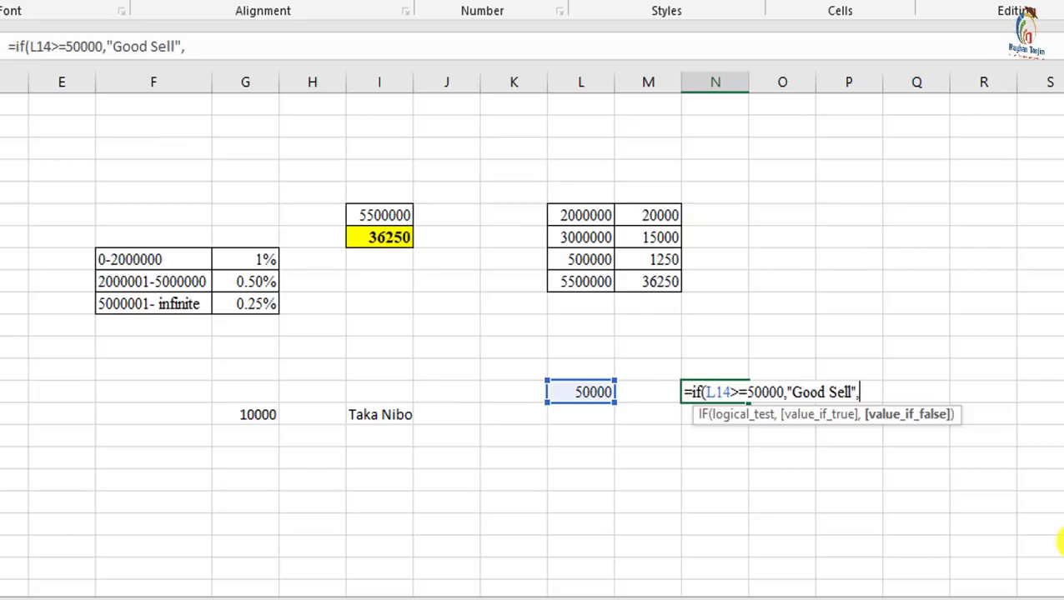
type("\"Bad ")
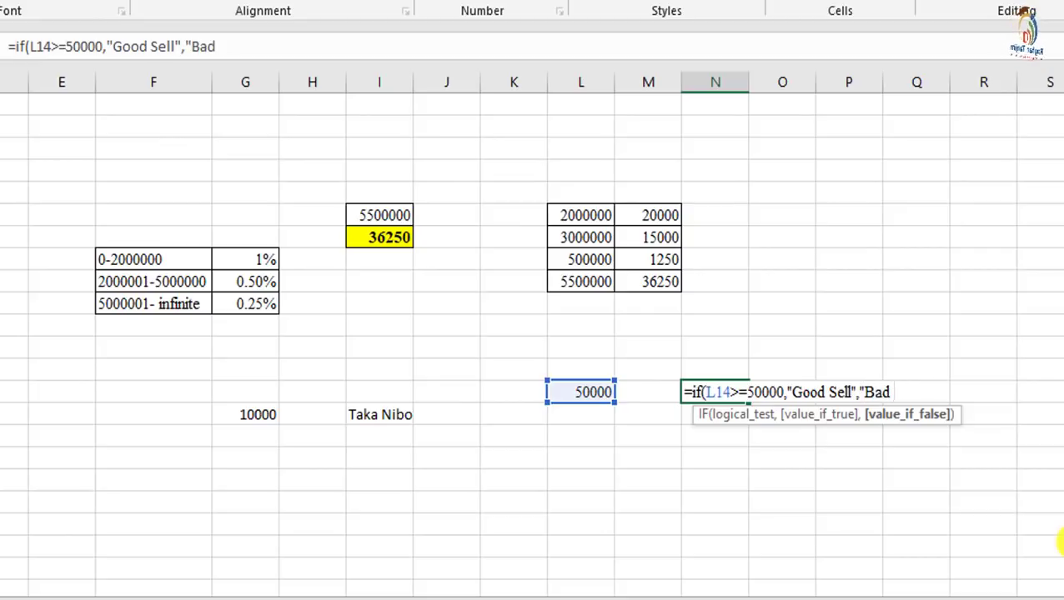
type("sell\"")
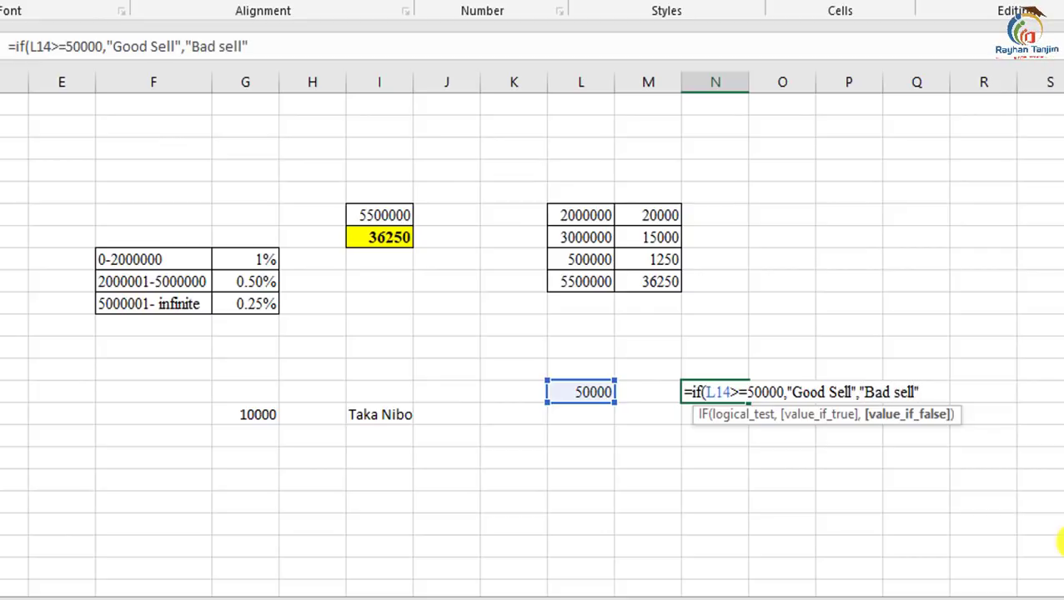
type(")")
key("Return")
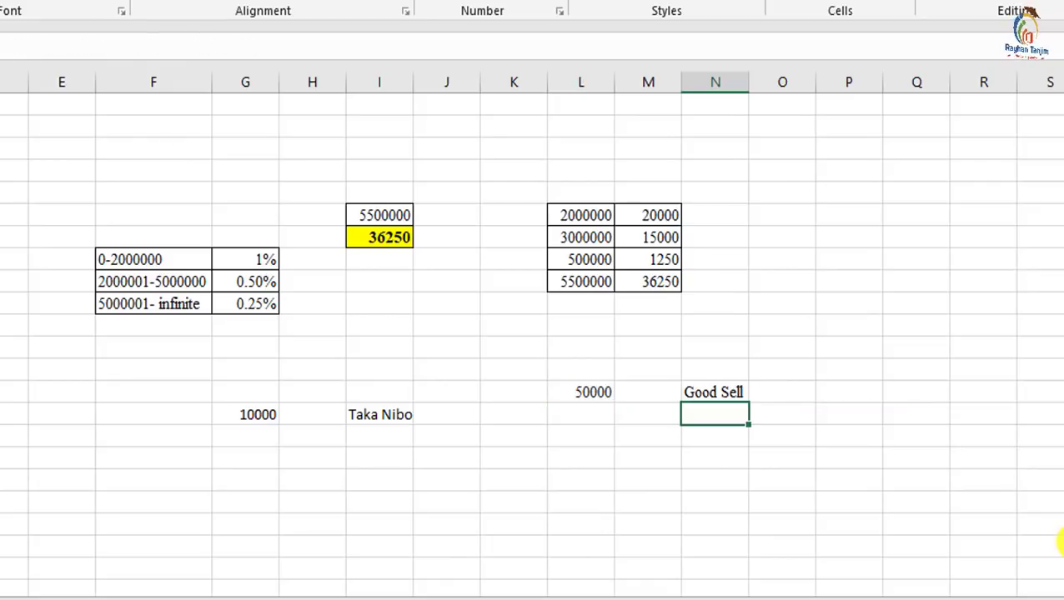
Change L14 to 40000 and review N14's IF formula, which now gives Bad sell
left_click(592, 386)
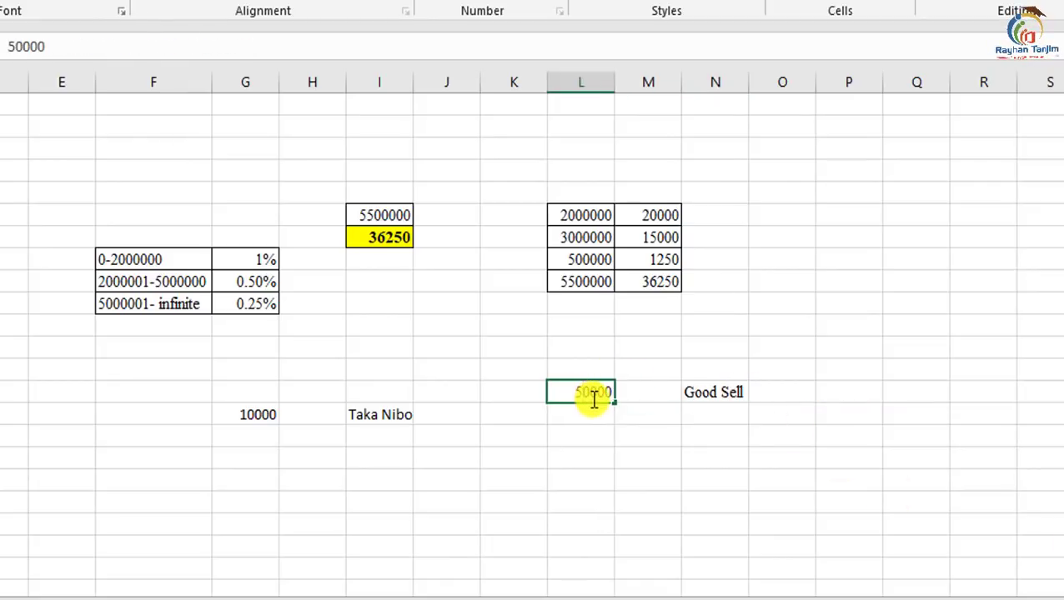
type("40000")
key("Return")
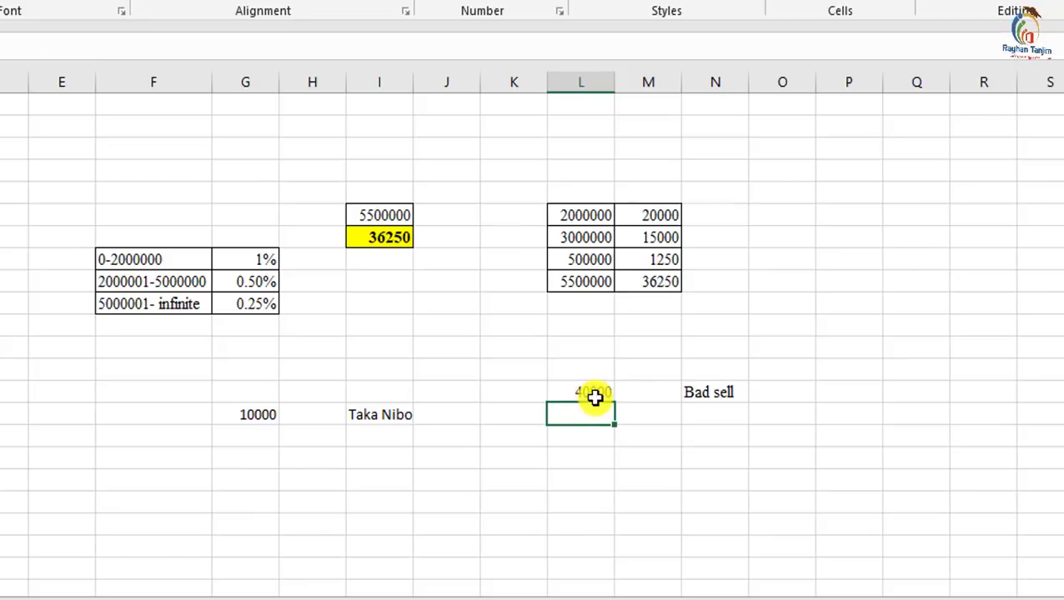
double_click(707, 393)
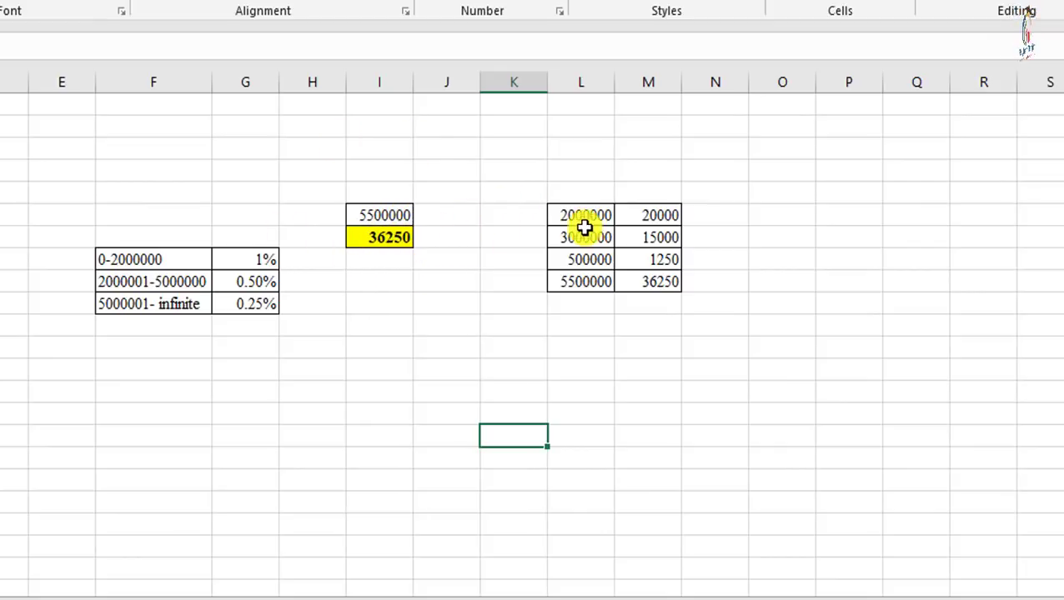
Review the fee table rows and the =L6*1% formula behind the 20000 fee
left_click_drag(583, 219, 664, 213)
left_click_drag(570, 236, 664, 237)
left_click_drag(565, 266, 641, 257)
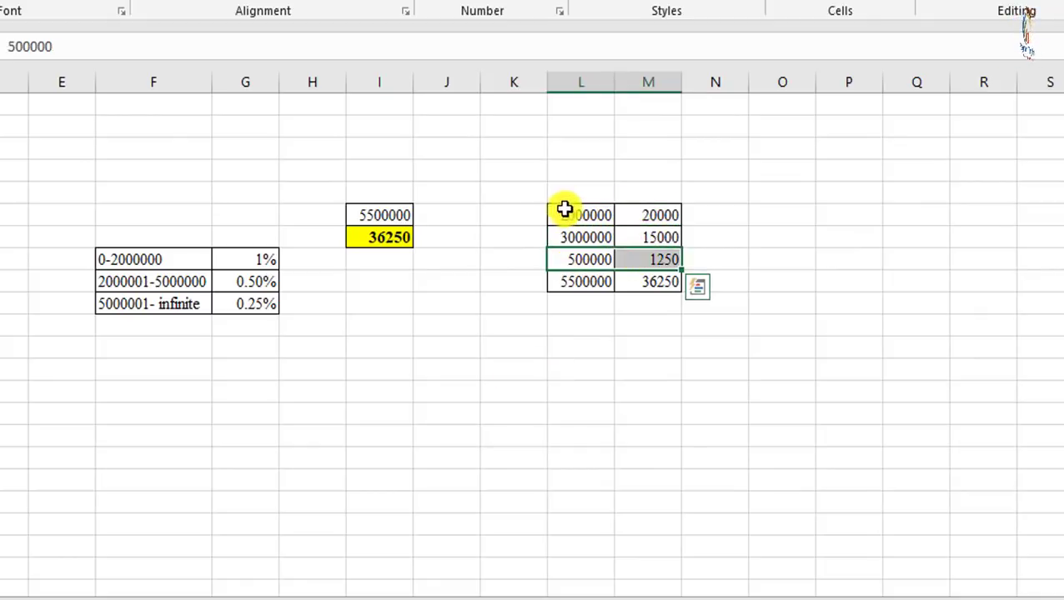
left_click_drag(584, 215, 648, 214)
left_click(650, 213)
double_click(650, 213)
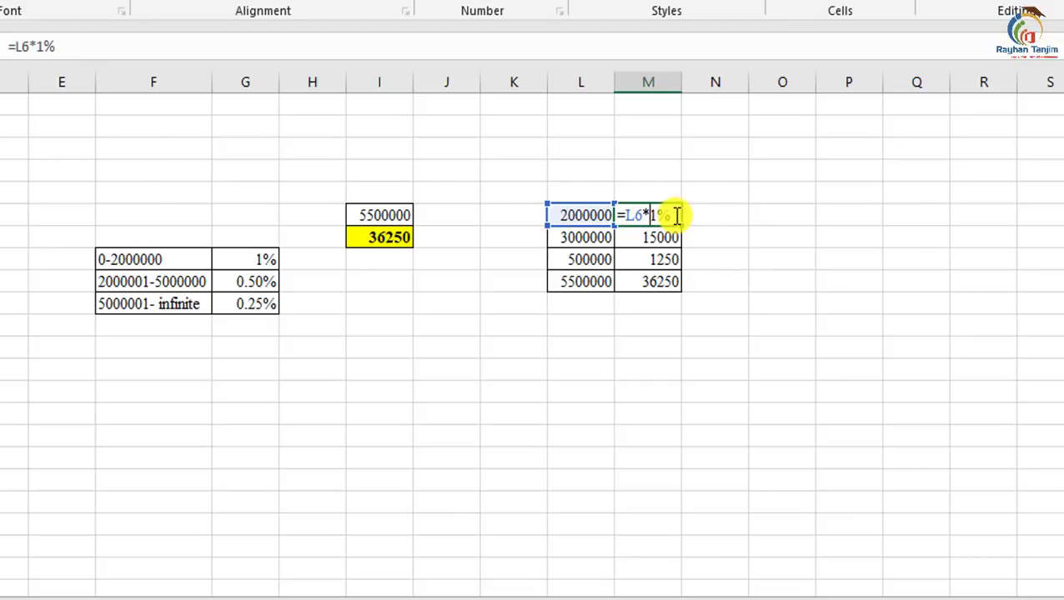
key("Return")
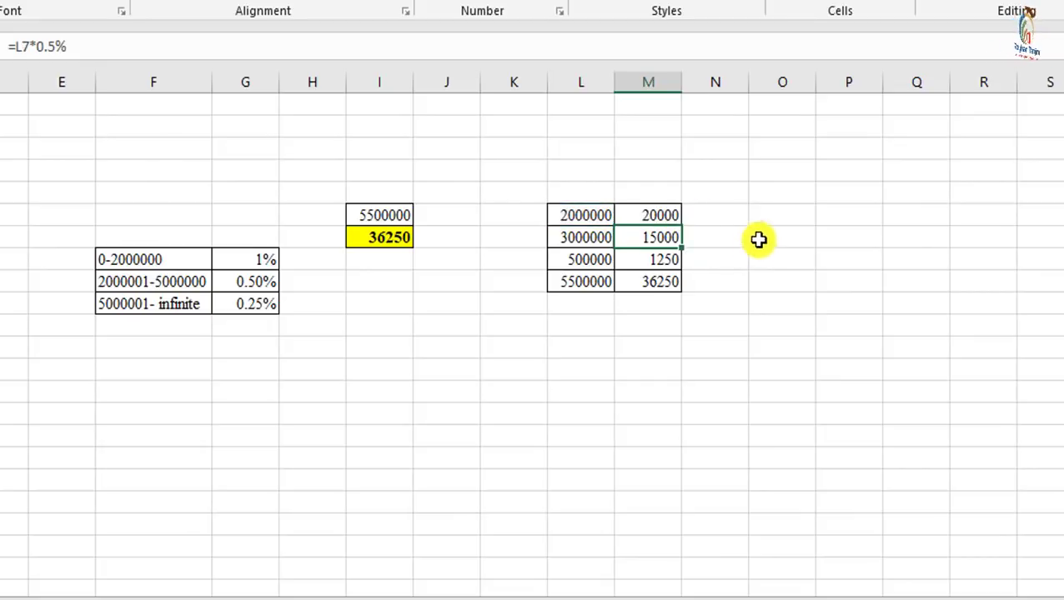
Enter =L6*1% in O6 to get 20000, and check the formula behind the 15000 fee
left_click(791, 211)
type("=")
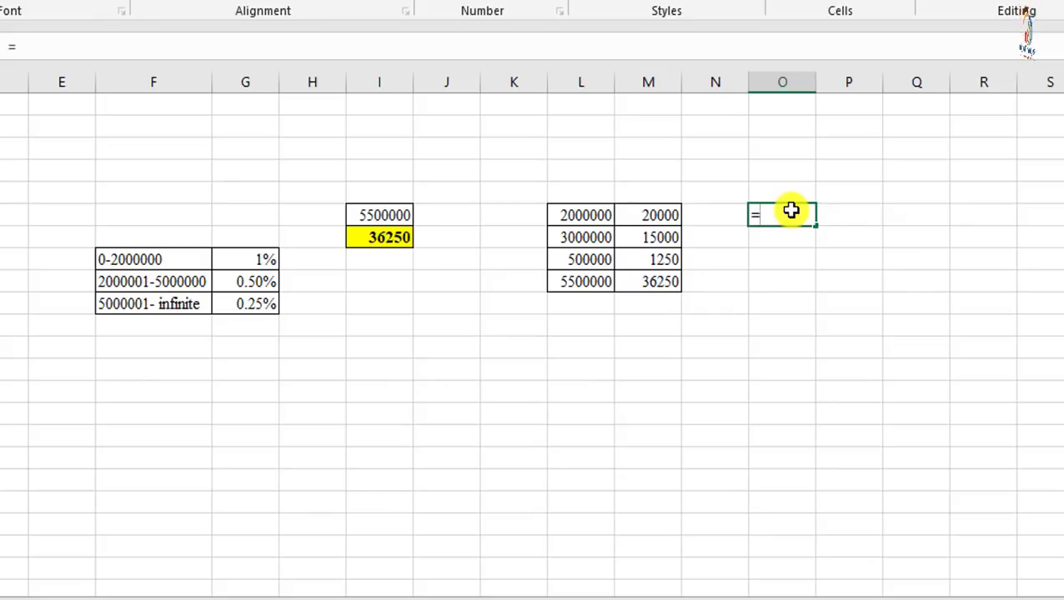
left_click(586, 214)
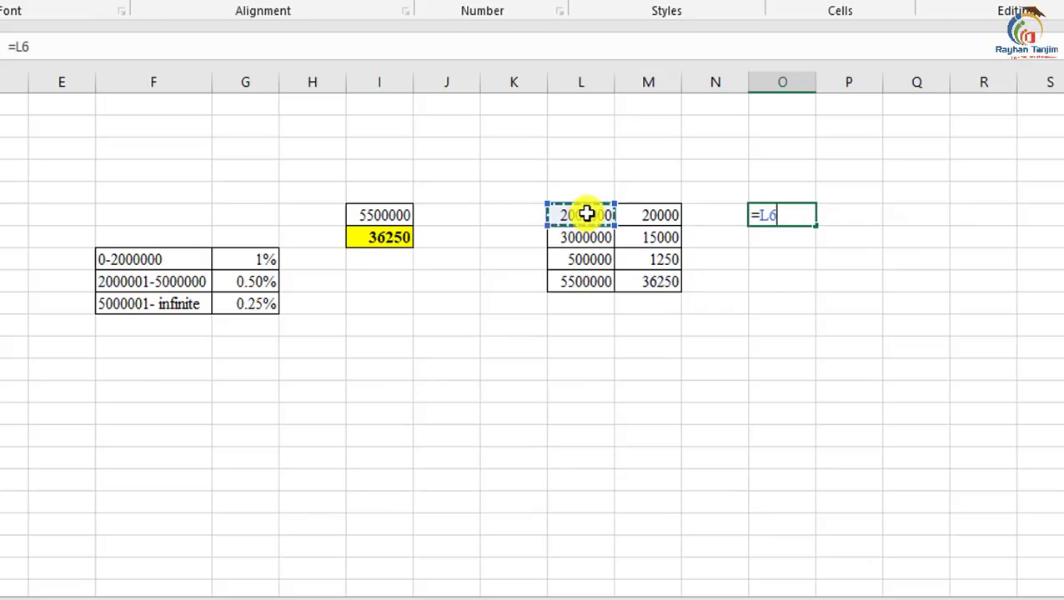
type("*")
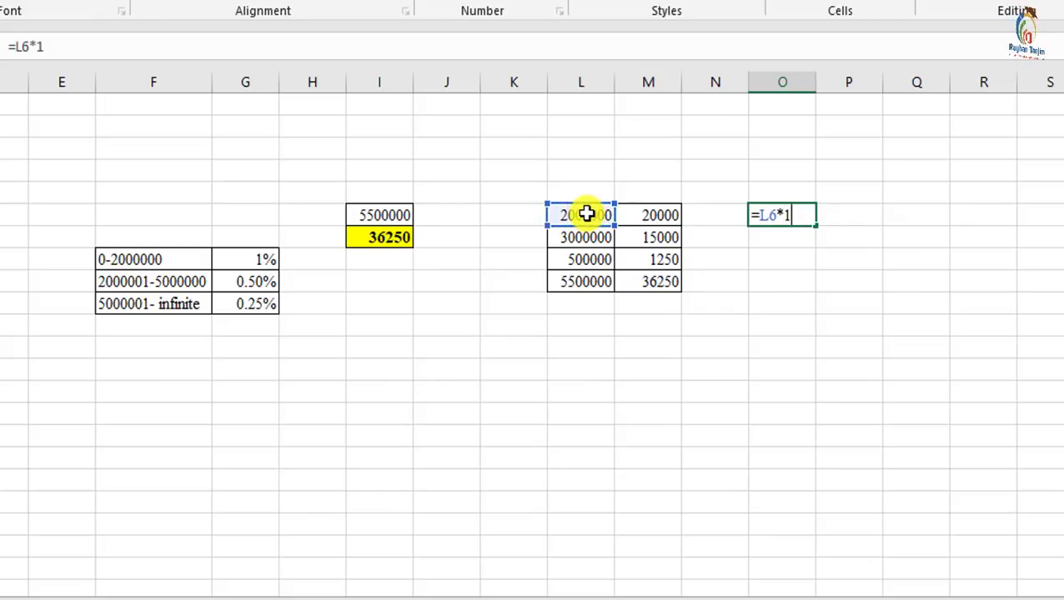
type("1%")
key("Return")
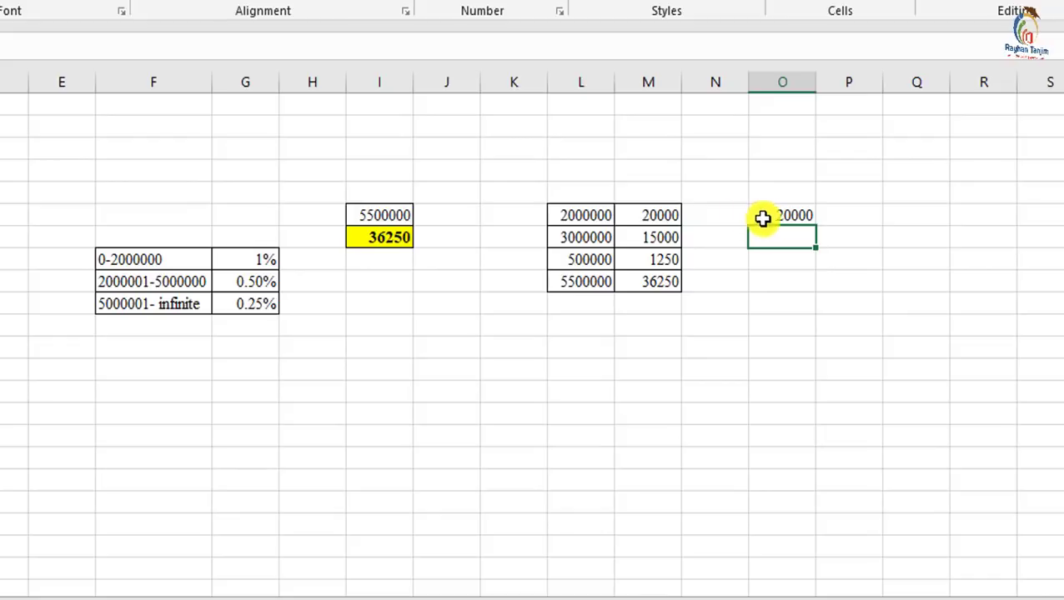
left_click(660, 236)
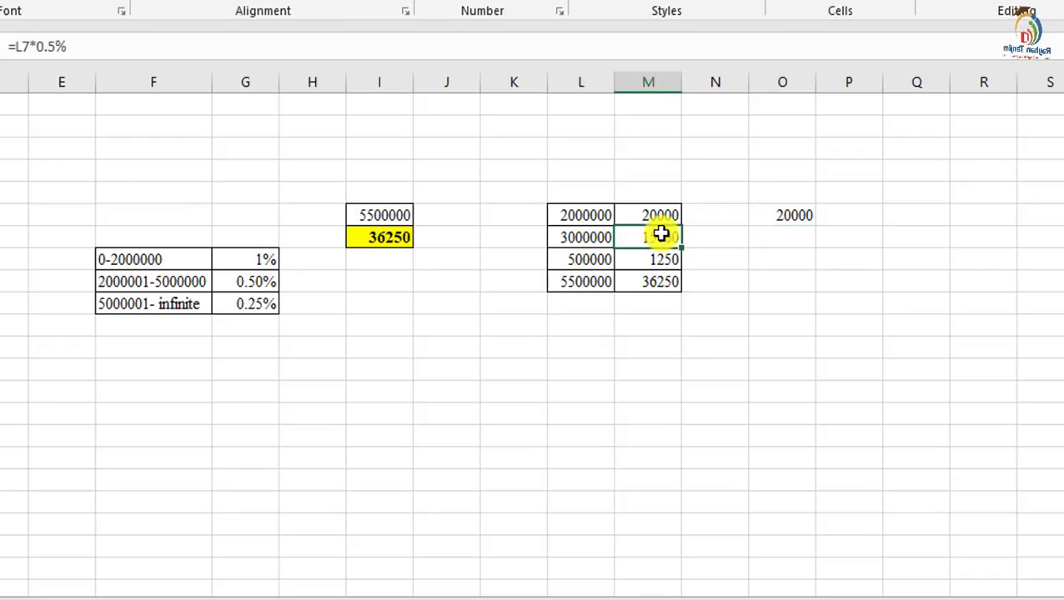
left_click(668, 281)
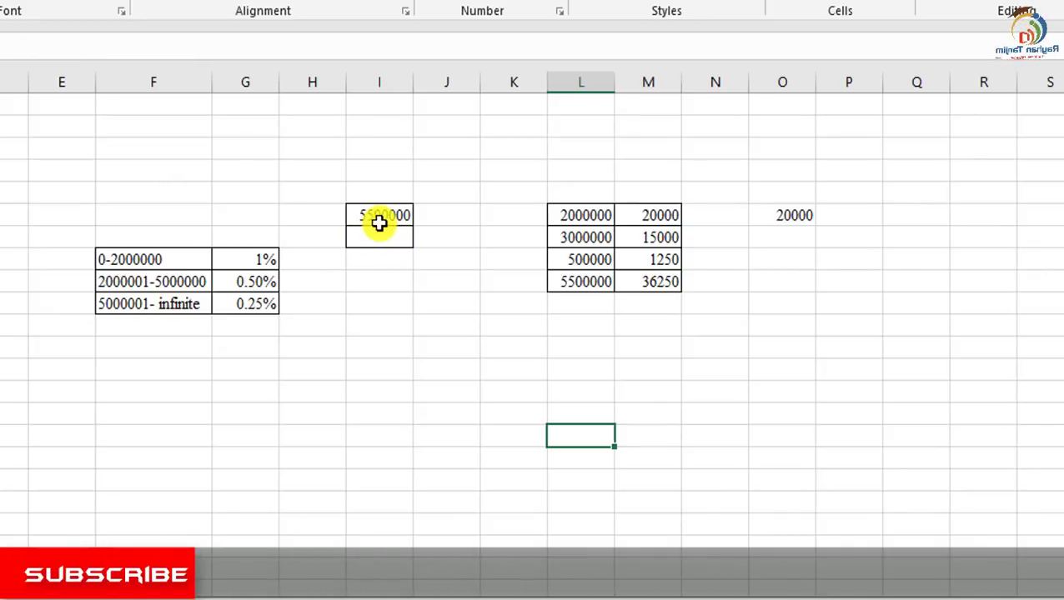
Start I7's formula as =if(I6<=2000000,I6*1%, charging 1% on loans up to 2000000
left_click(379, 234)
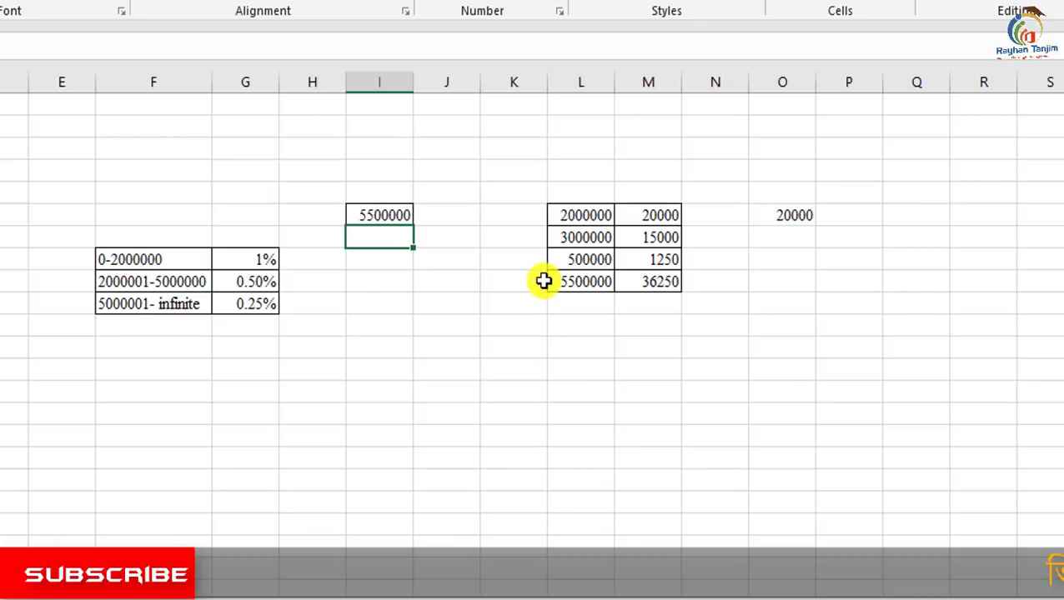
type("=i")
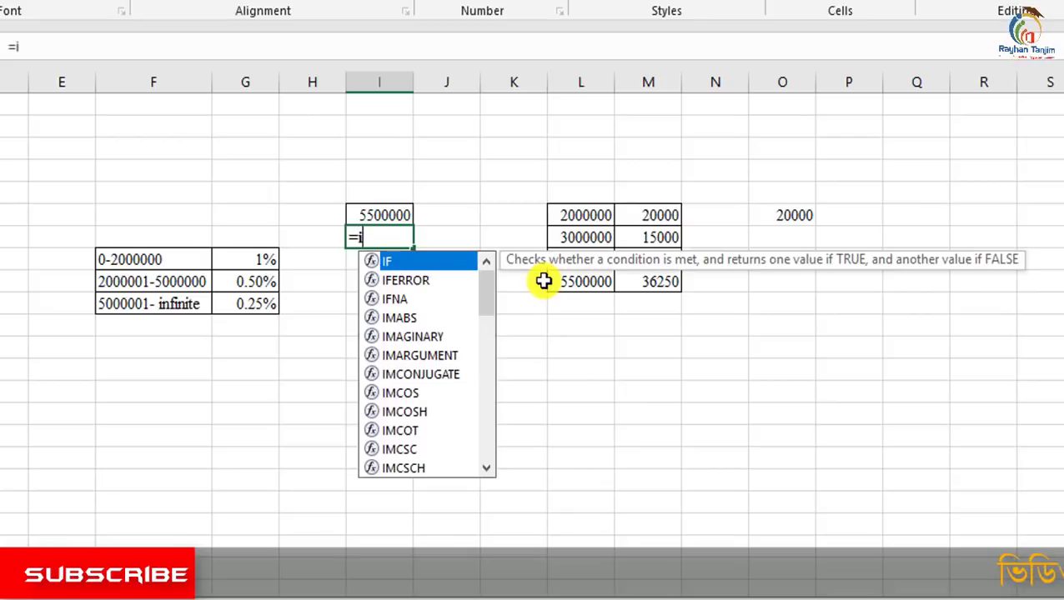
type("f(")
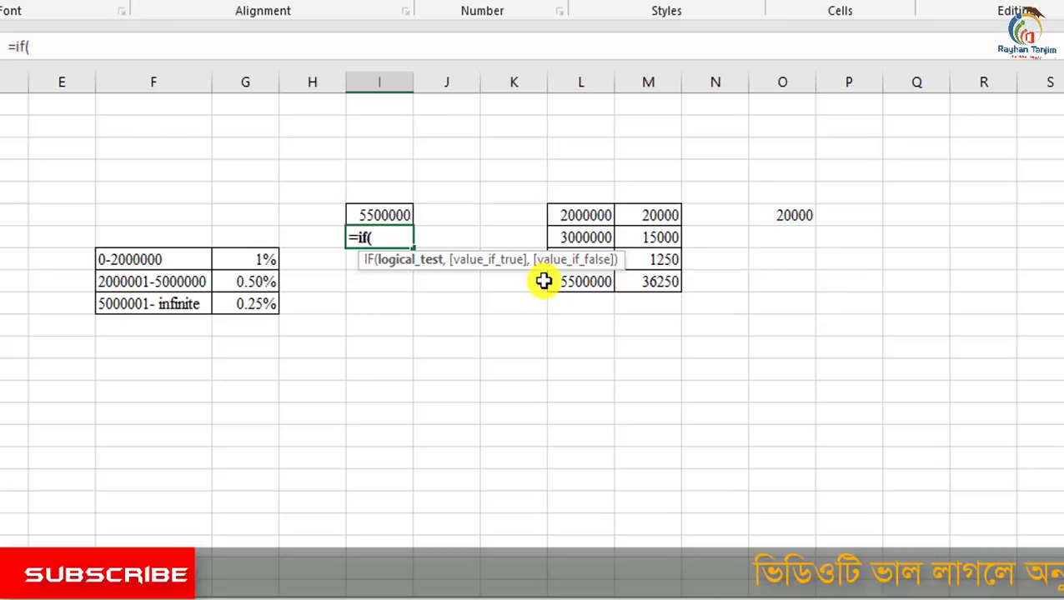
left_click(385, 211)
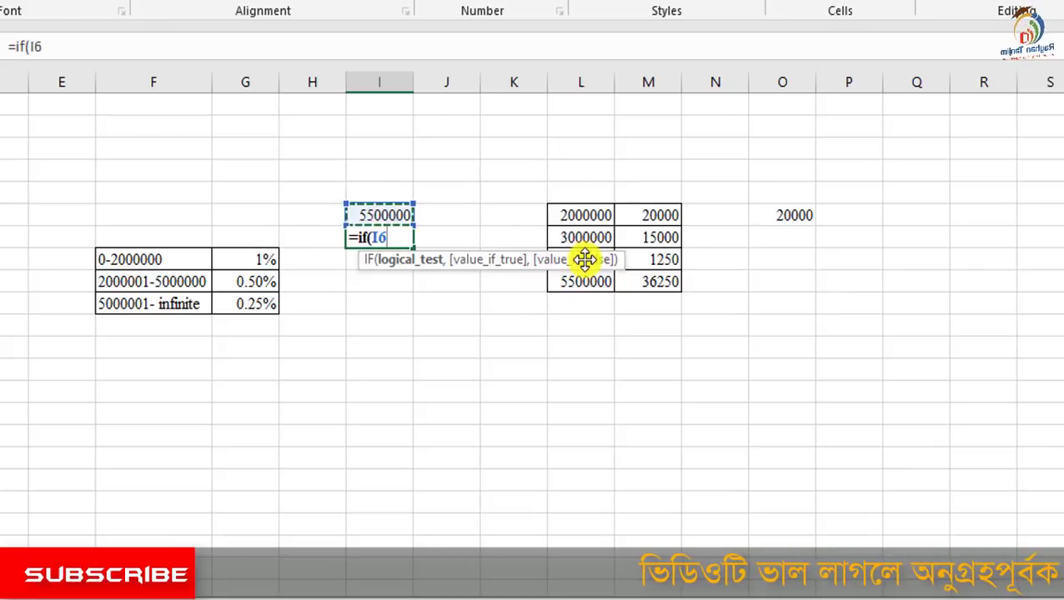
type("<")
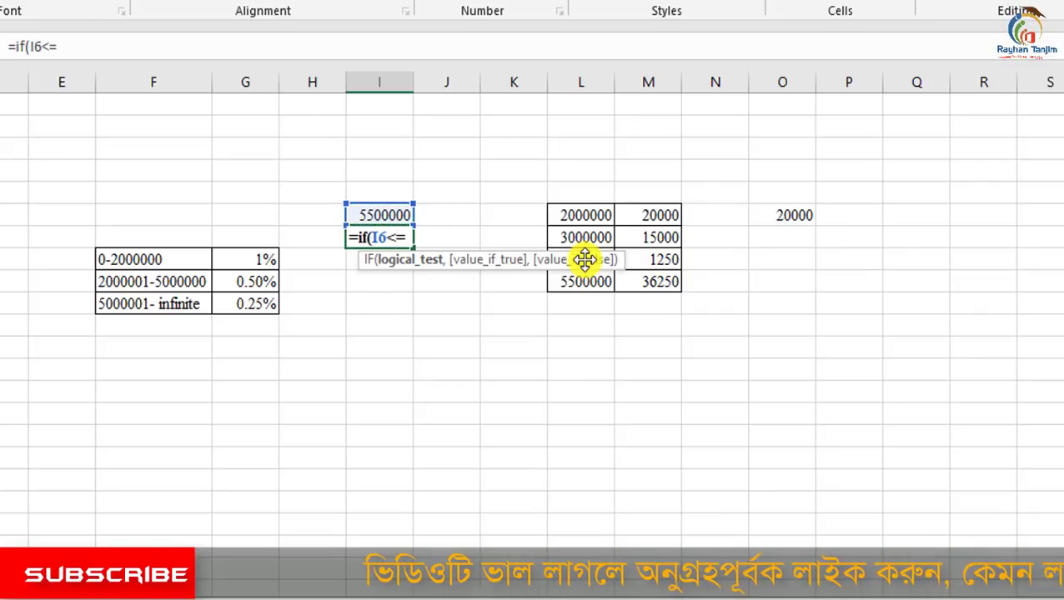
type("=200000")
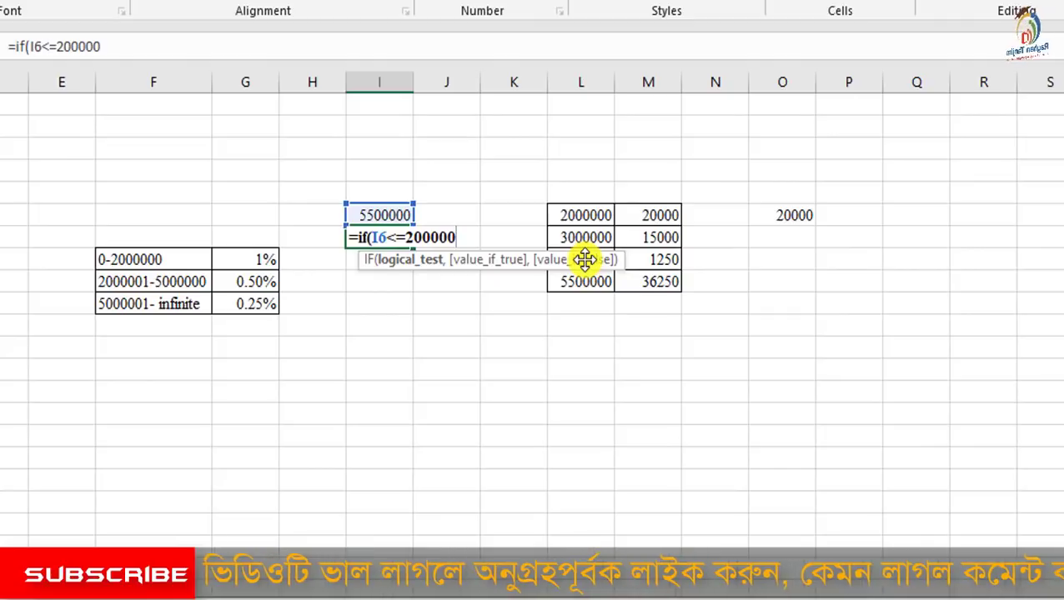
type("0")
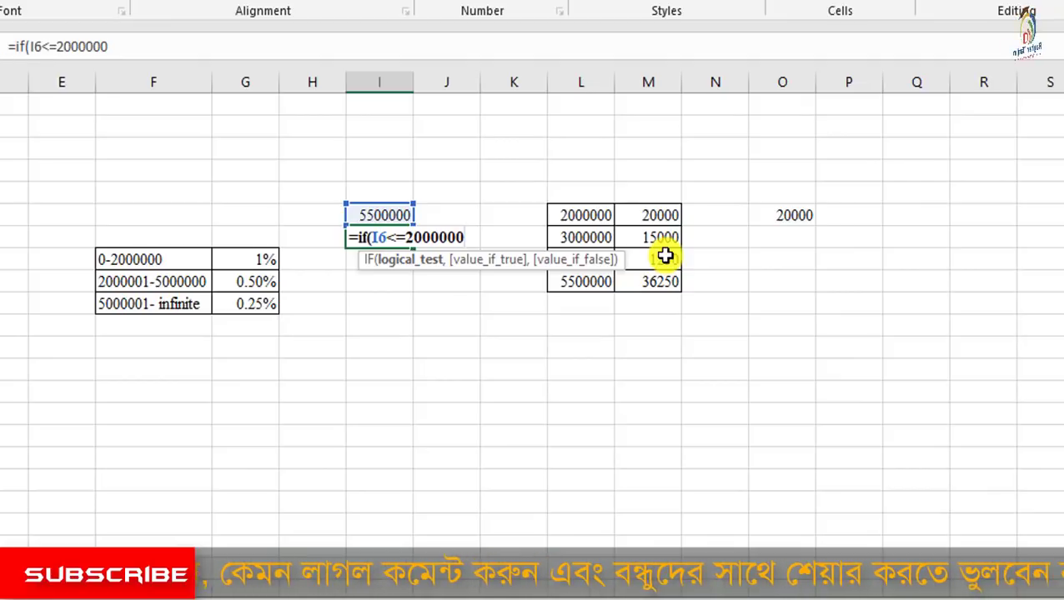
type(",")
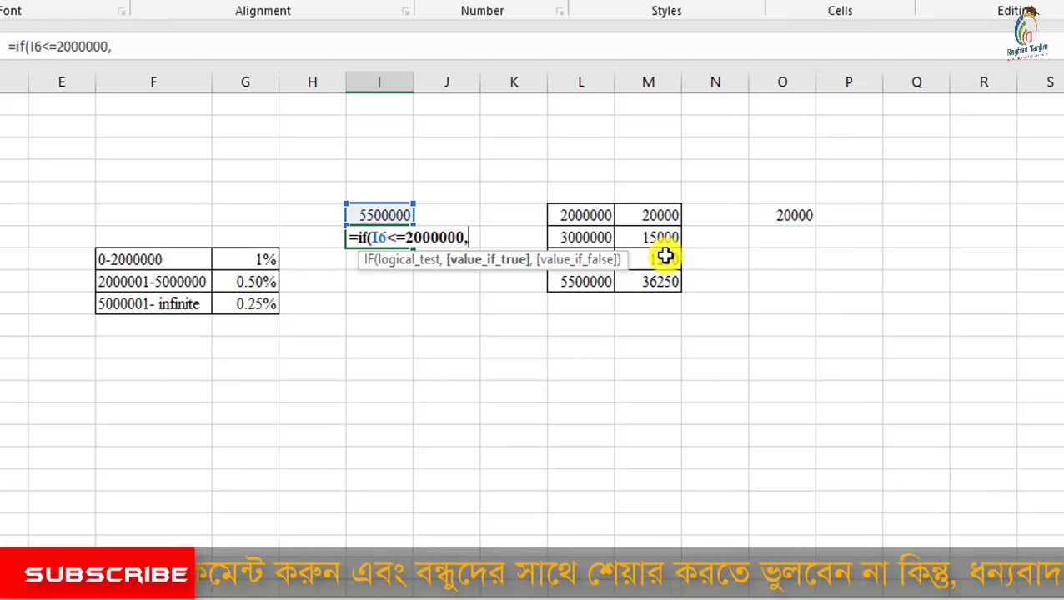
left_click(401, 213)
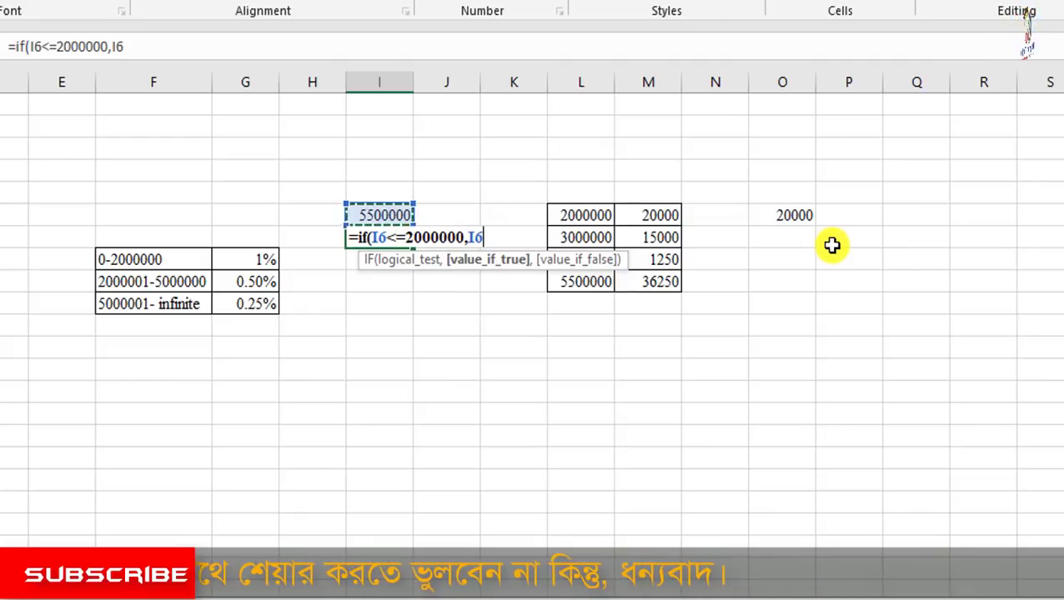
type("*1%")
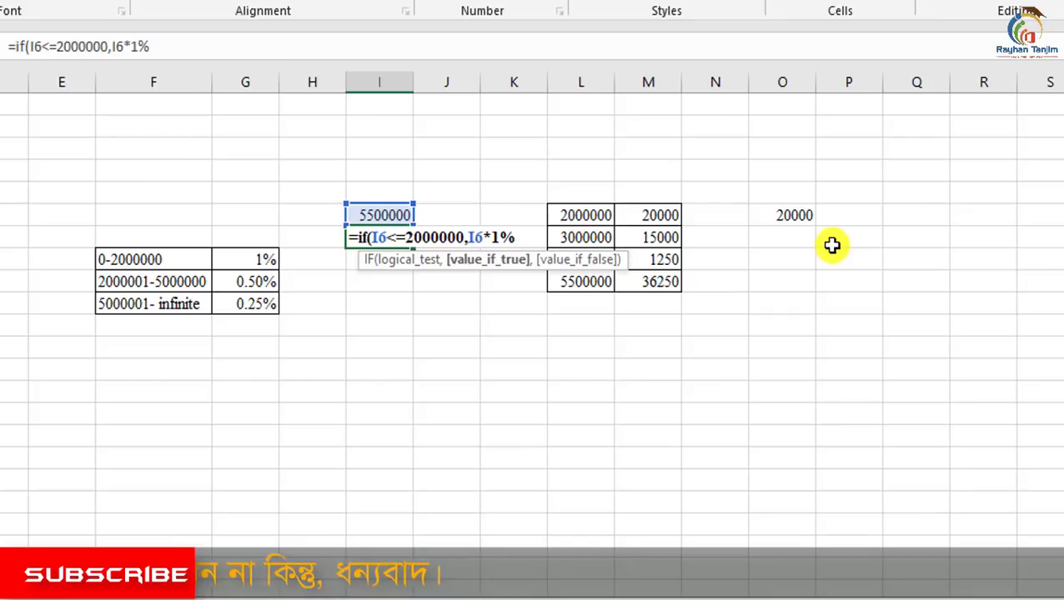
type(",")
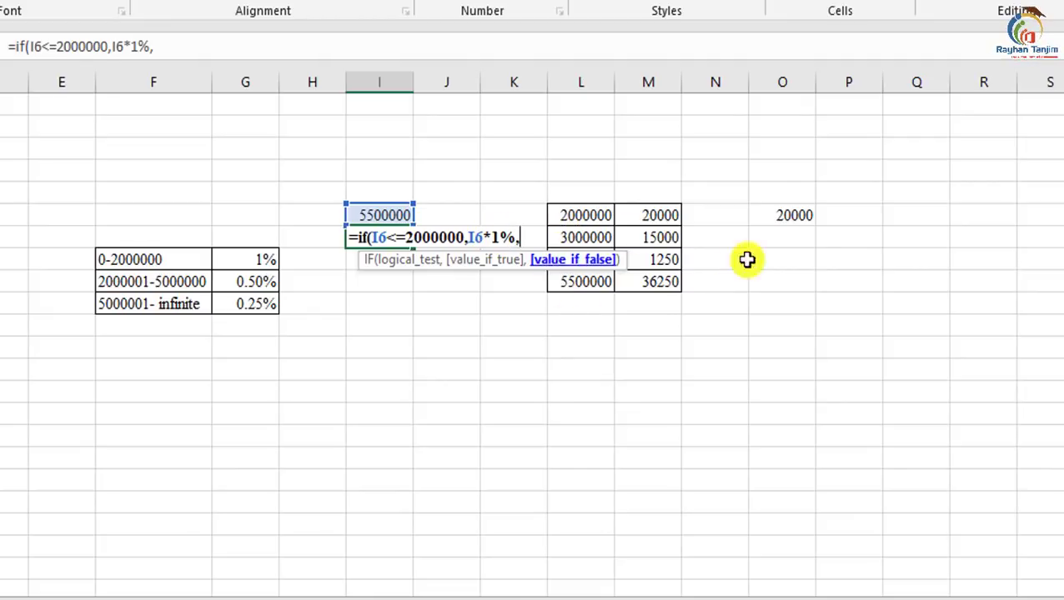
Append the nested tier if(I6<=5000000,2000000*1%+(I6-2000000)*.5%, to the I7 formula
type("if")
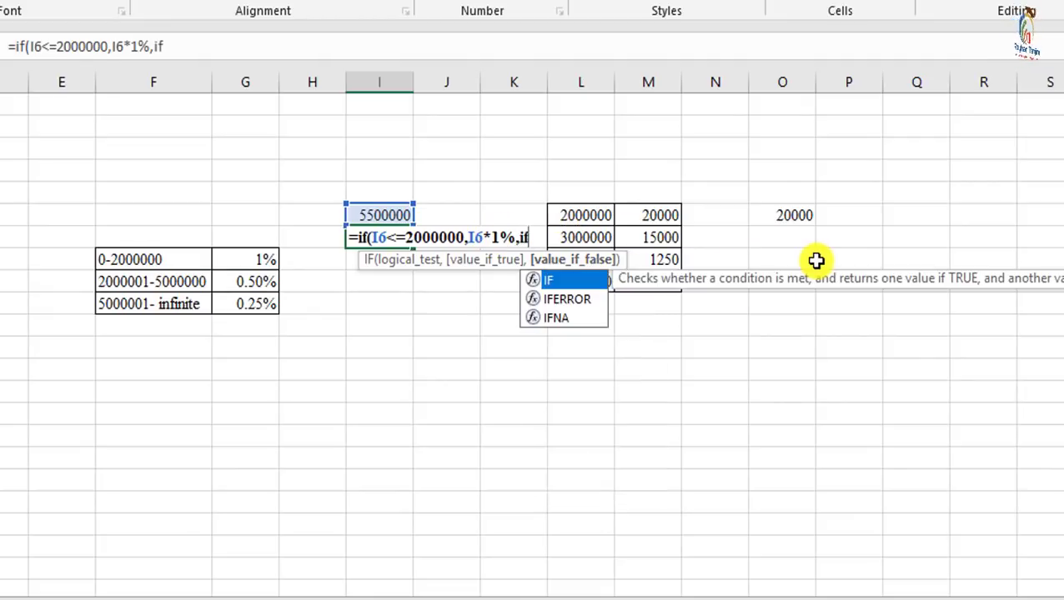
type("(")
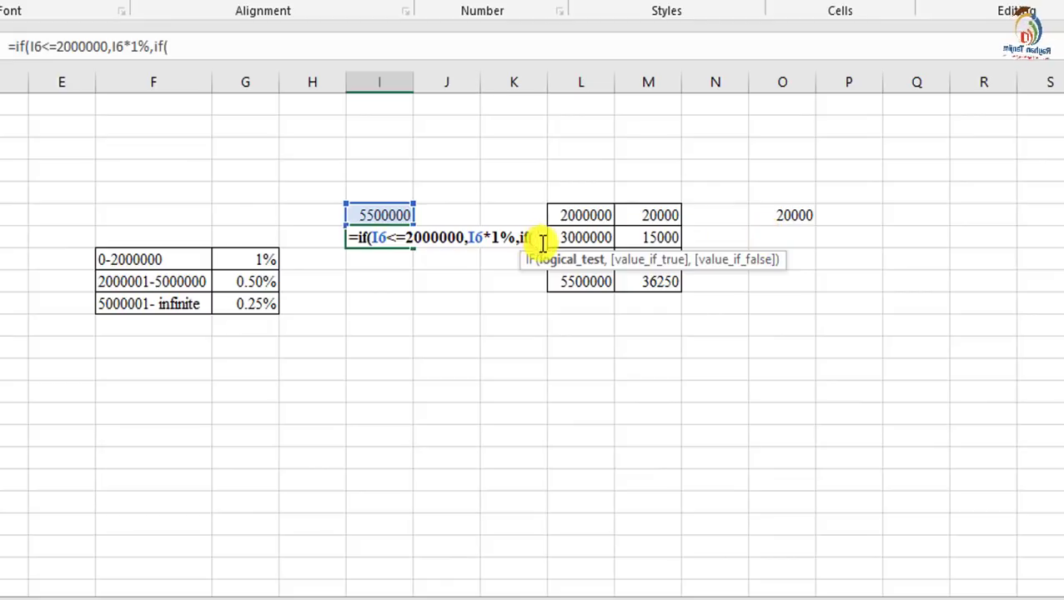
left_click(397, 216)
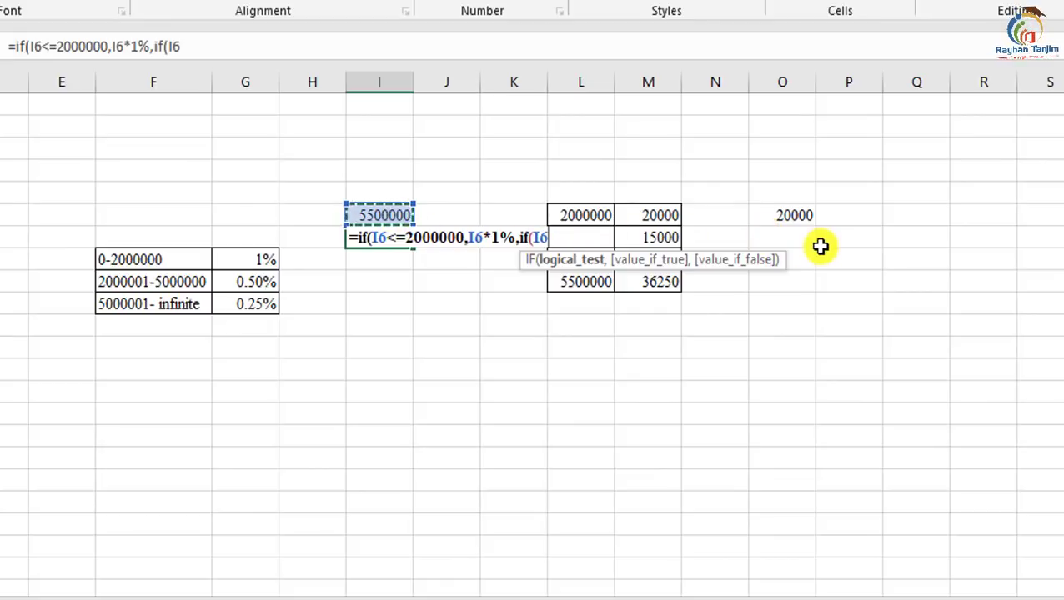
type("<=")
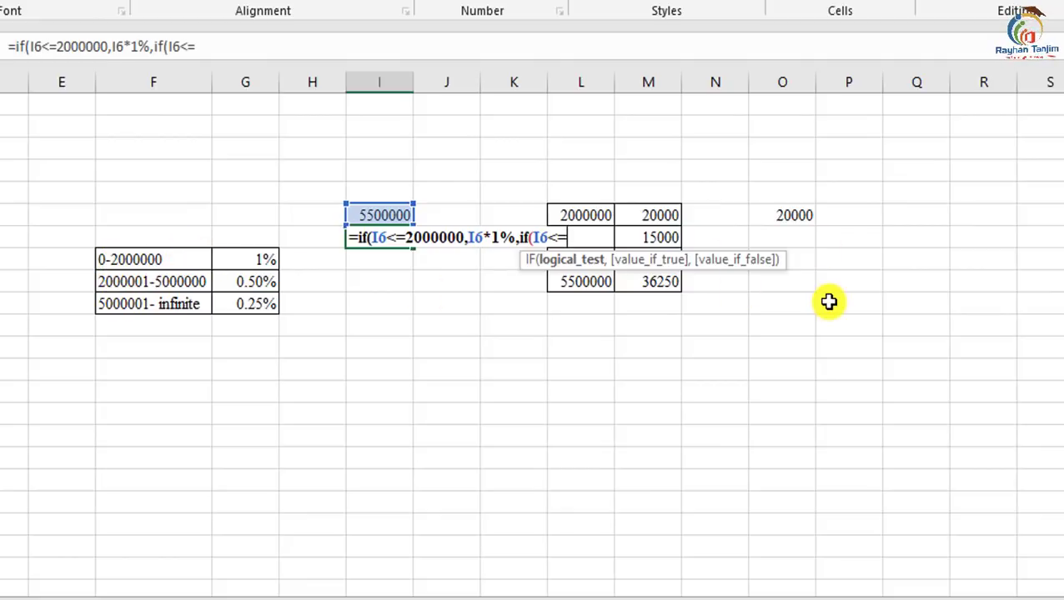
type("5000000")
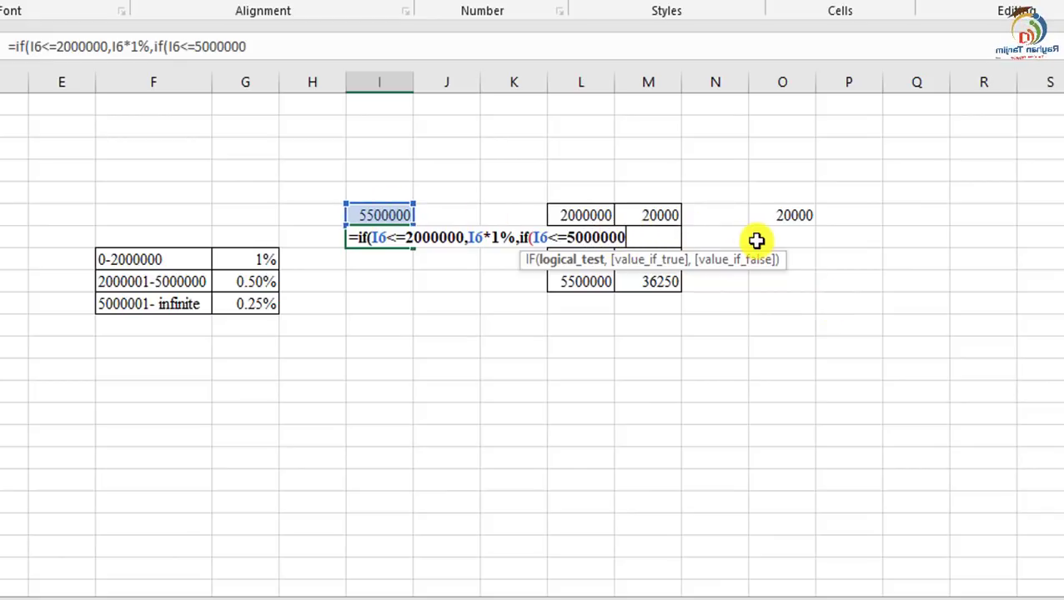
type(",")
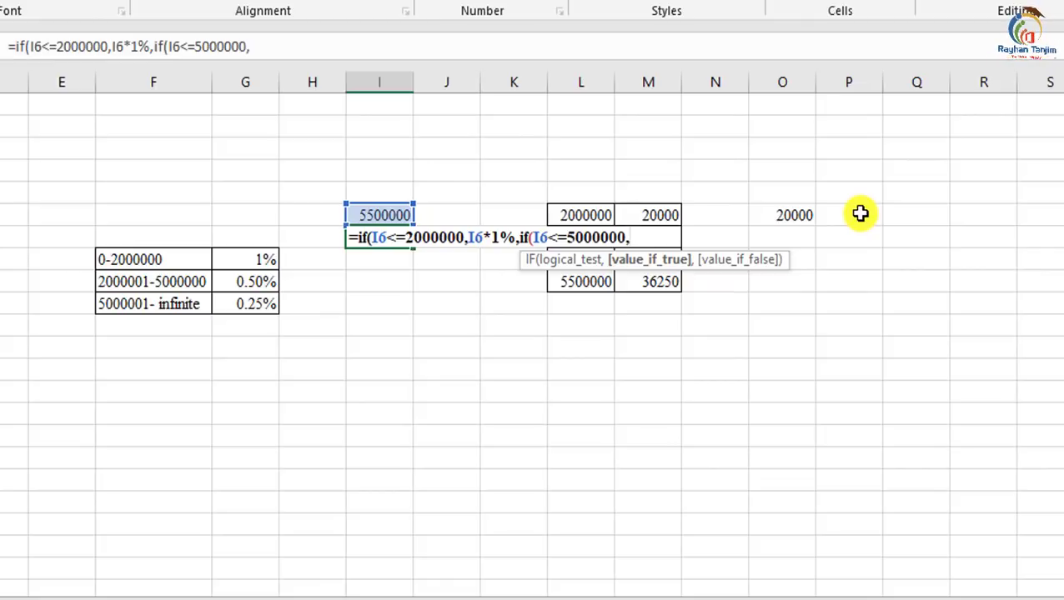
type("000000*1%+(")
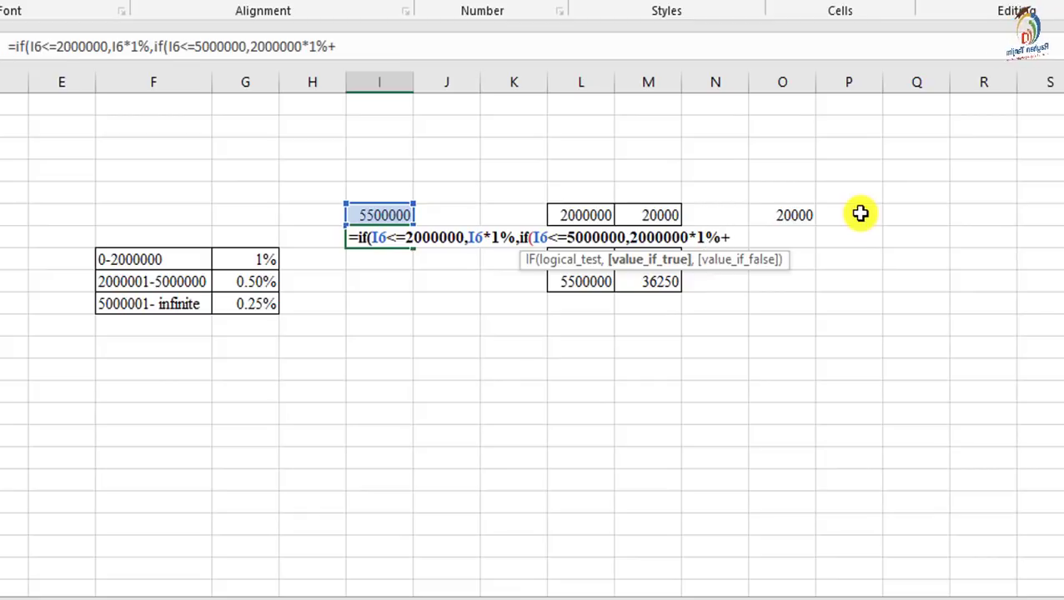
left_click(380, 214)
type("-")
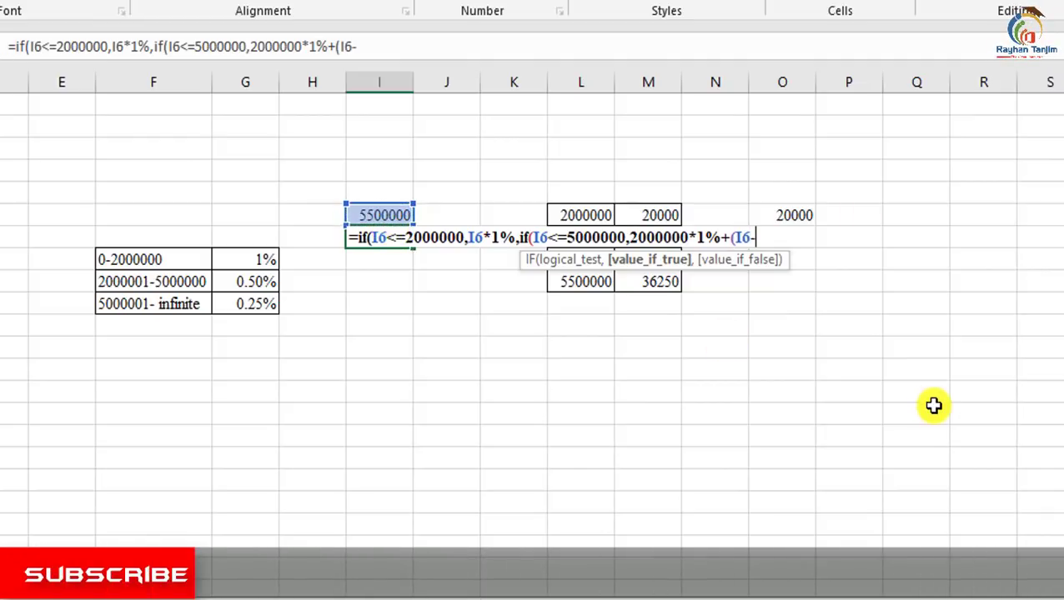
type("2000000")
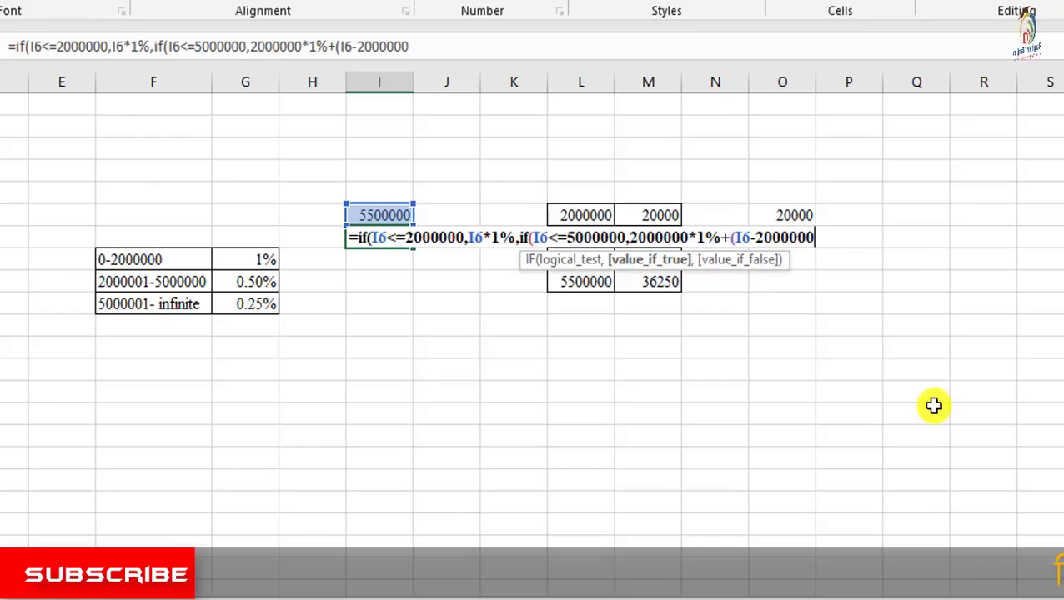
type(")*.5")
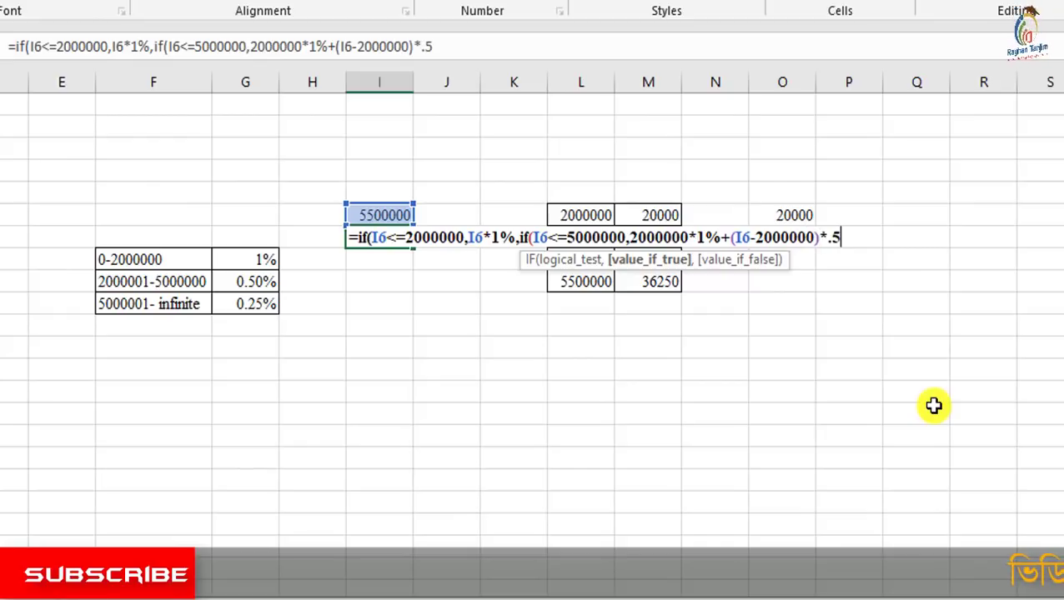
type("%")
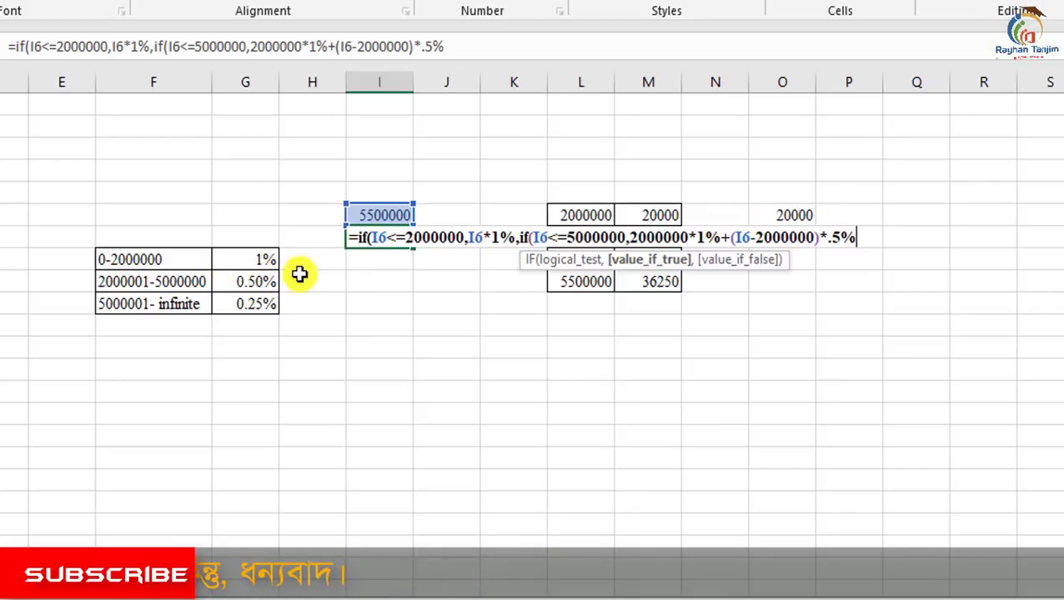
type(",")
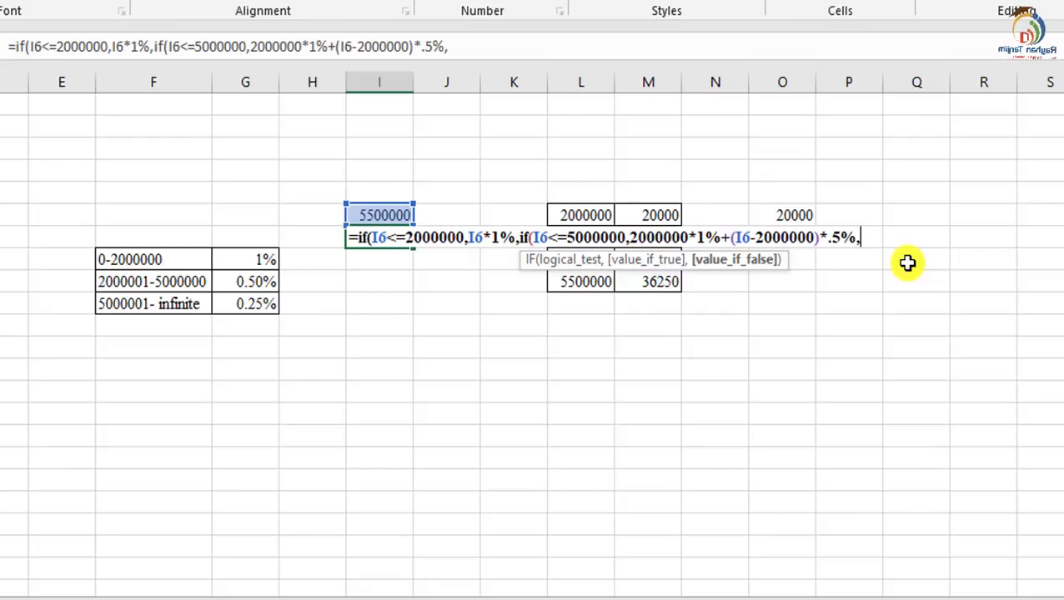
On a new line in I7, start the third IF tier with condition I6>=5000001
key("alt+Return")
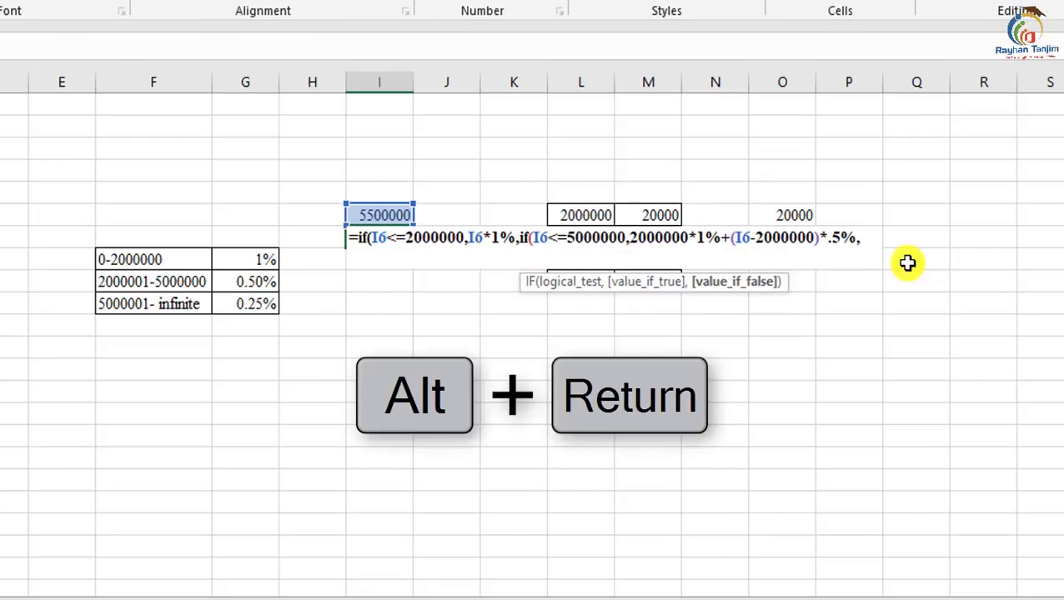
type("i")
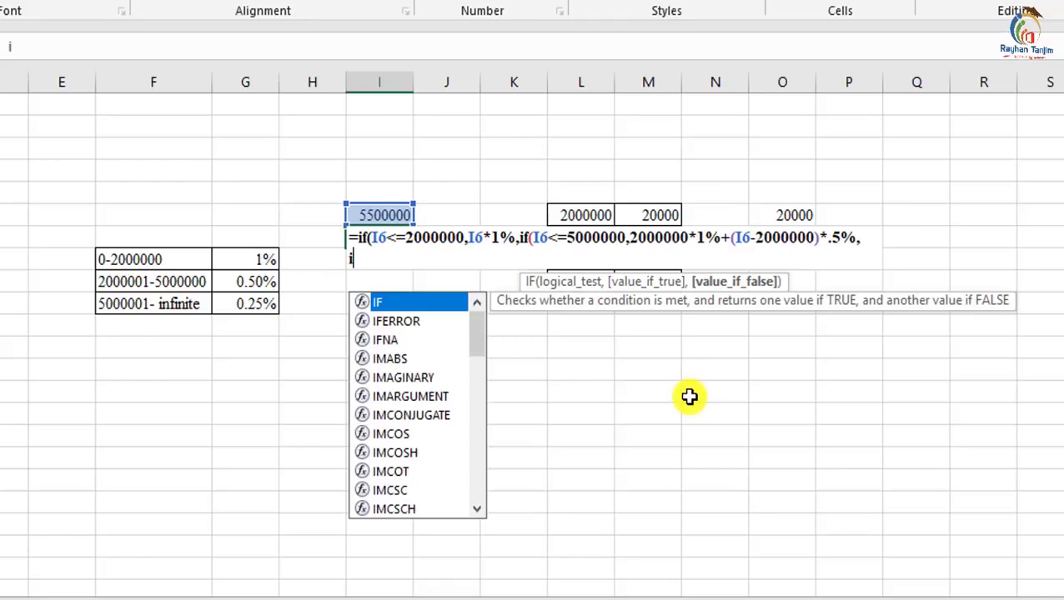
type("f(")
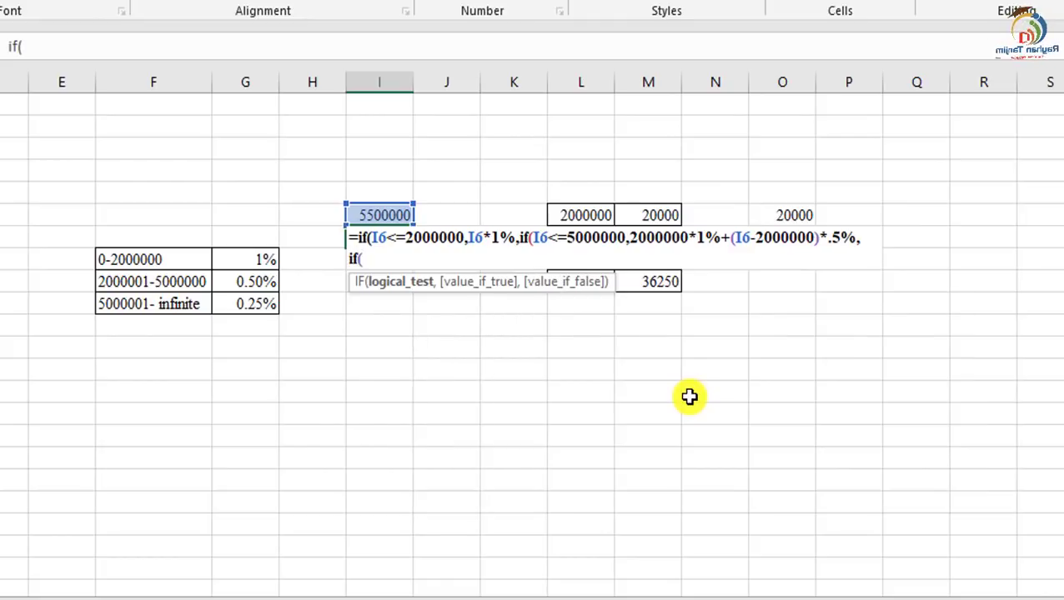
left_click(384, 214)
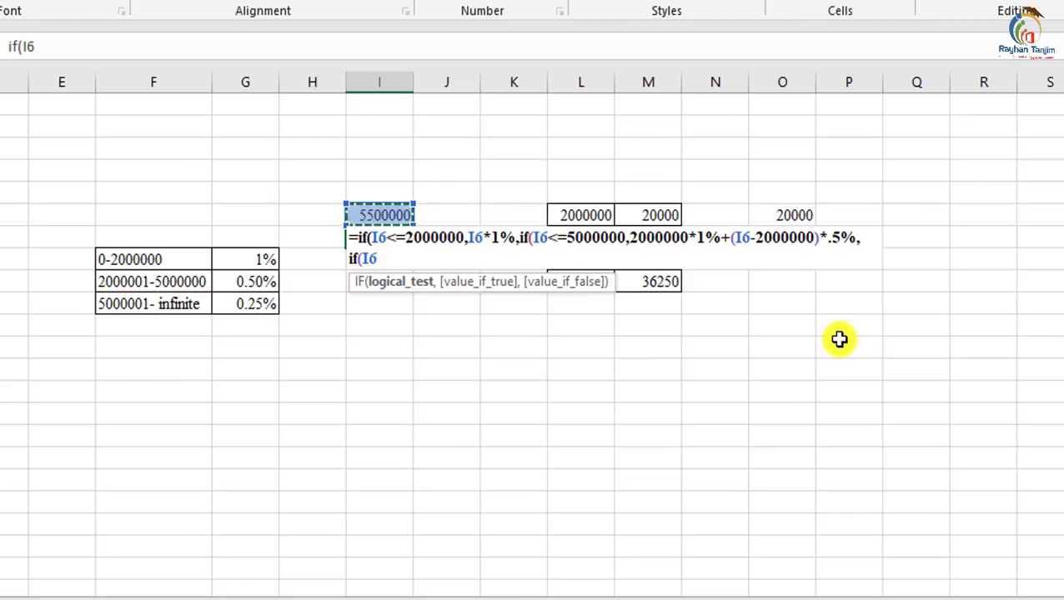
type(">")
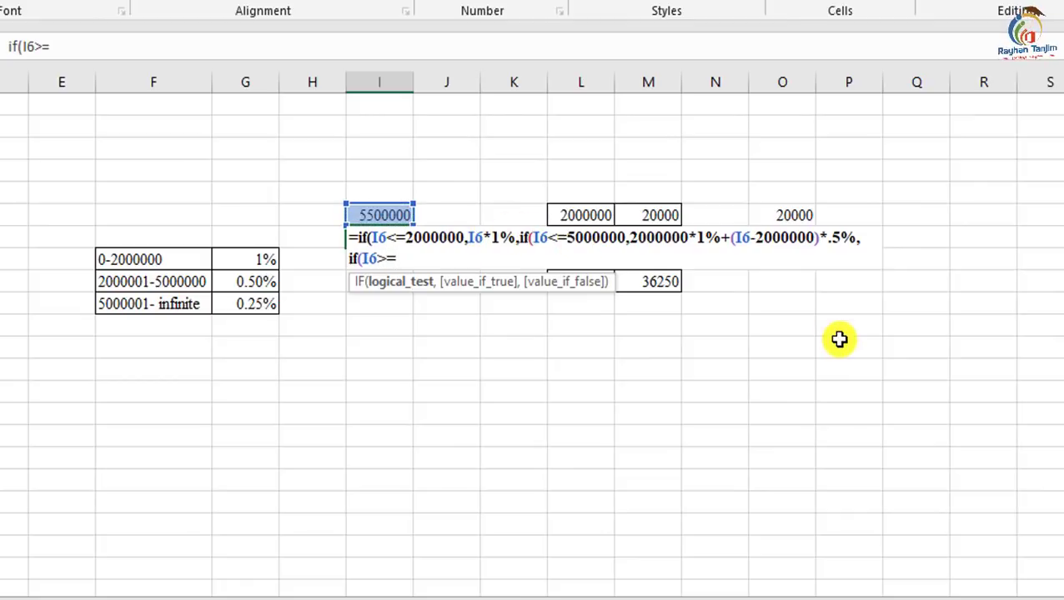
type("=50")
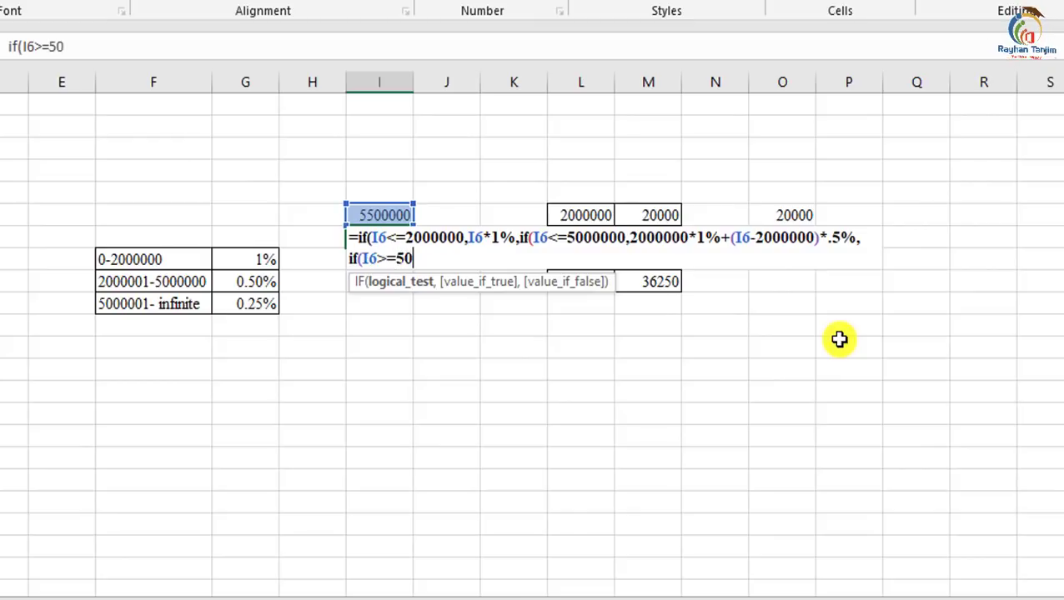
type("000001")
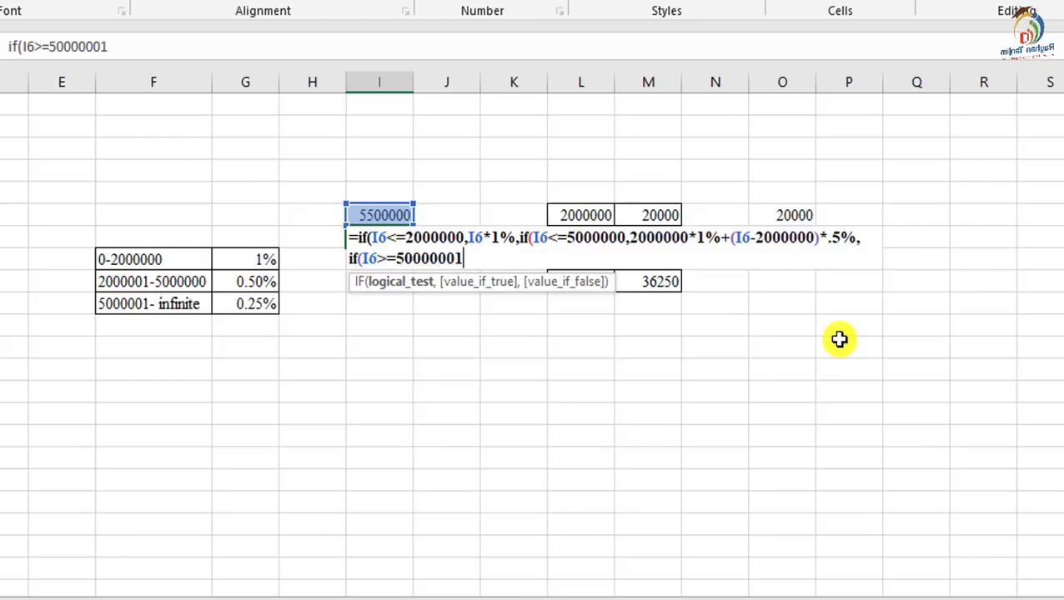
key("BackSpace")
key("BackSpace")
type("1")
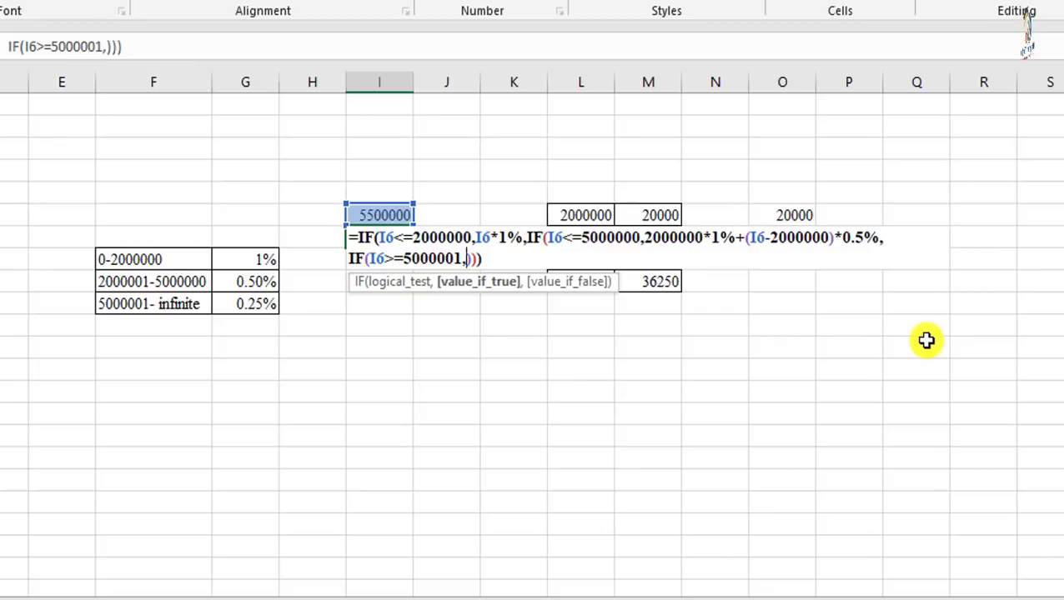
Add the third-tier fee 2000000*1%+3000000*.5%+(I6-5000000)*.25%
type("2000000")
type("*1")
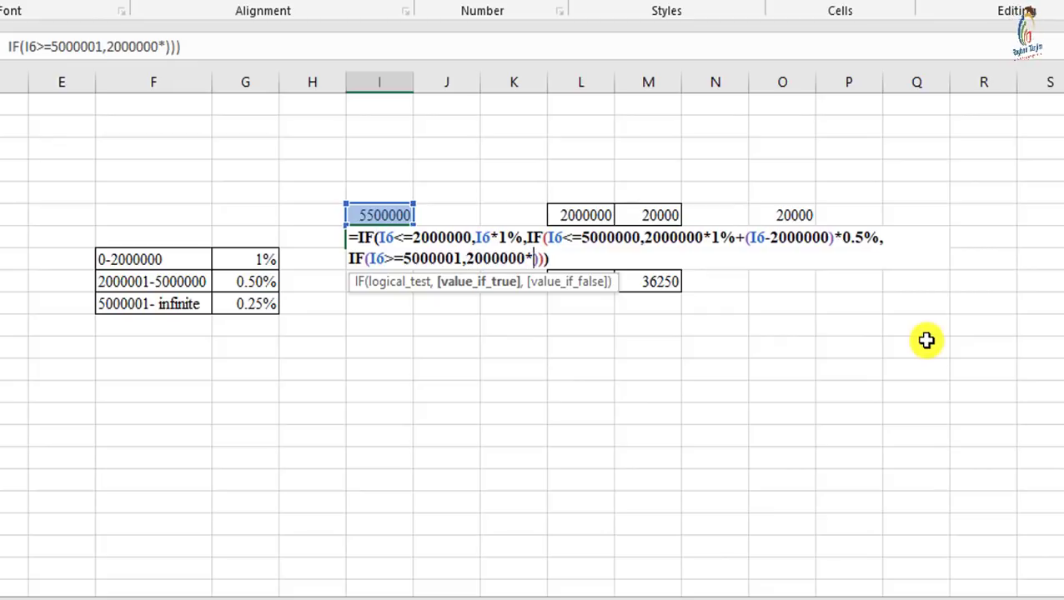
type("%+")
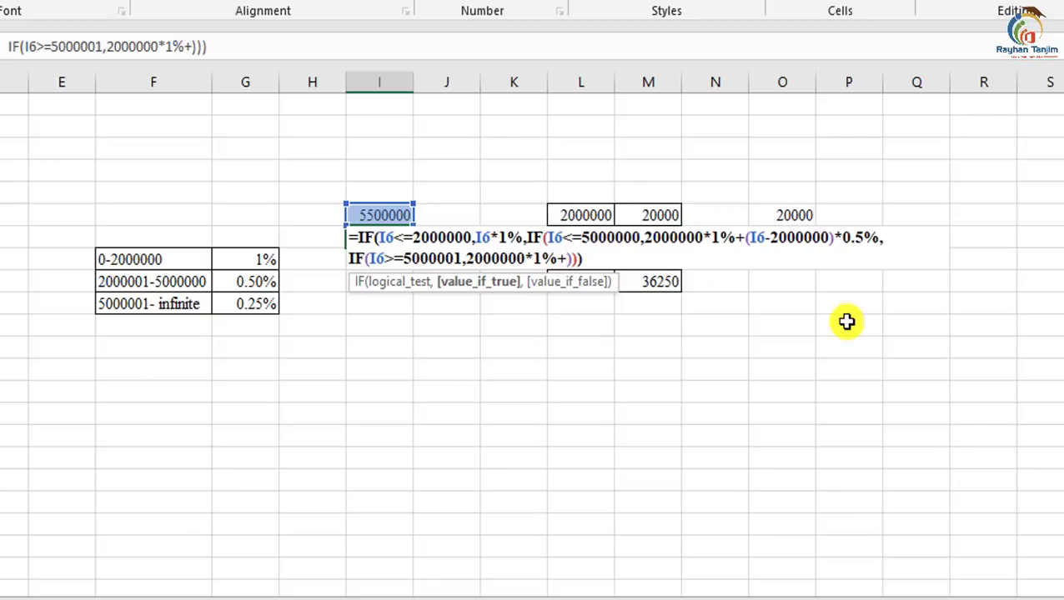
type("3000000")
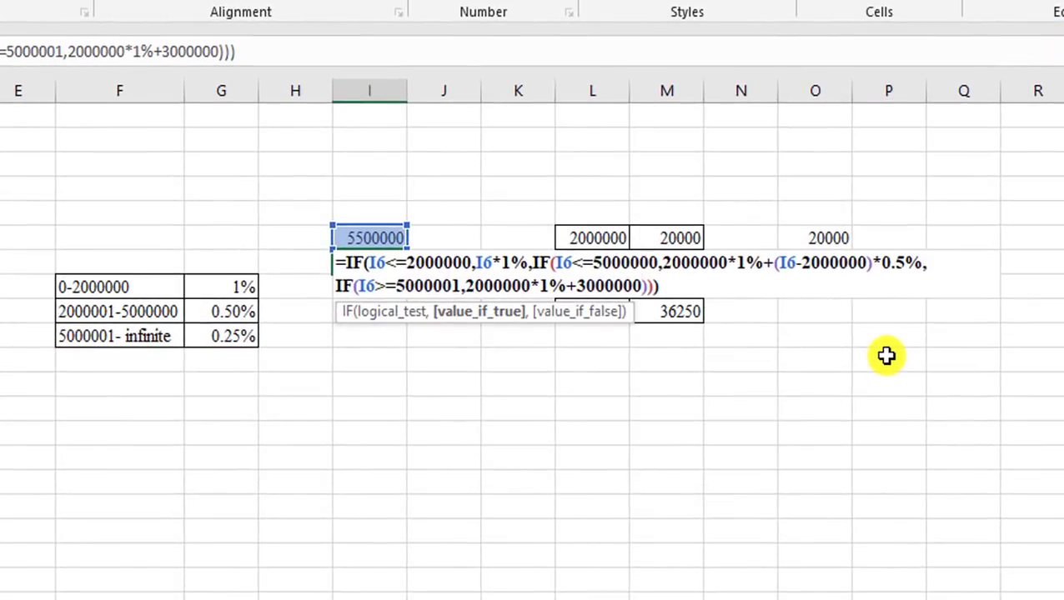
type("*.")
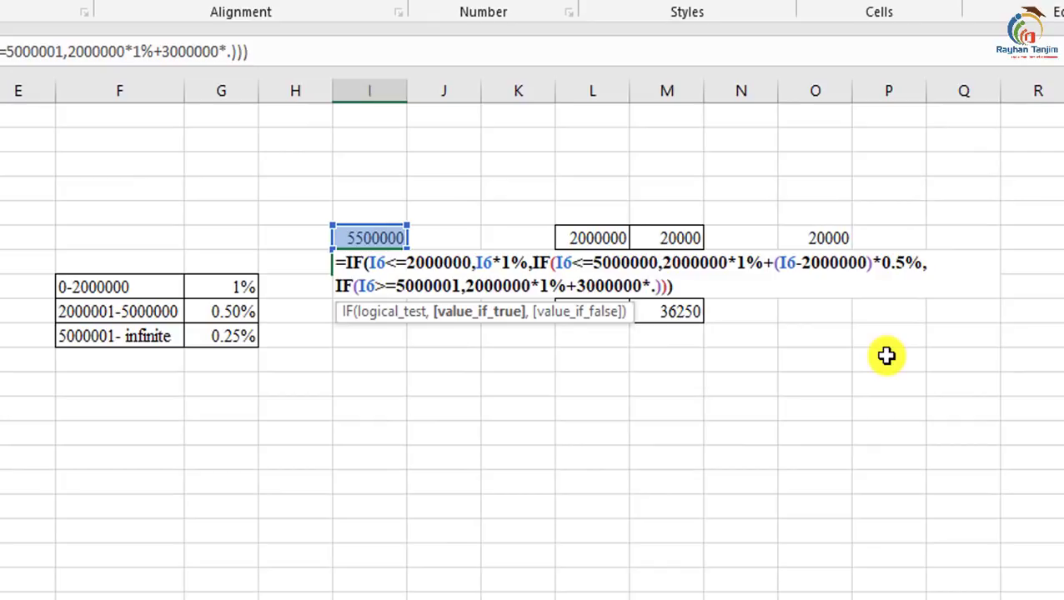
type("5%")
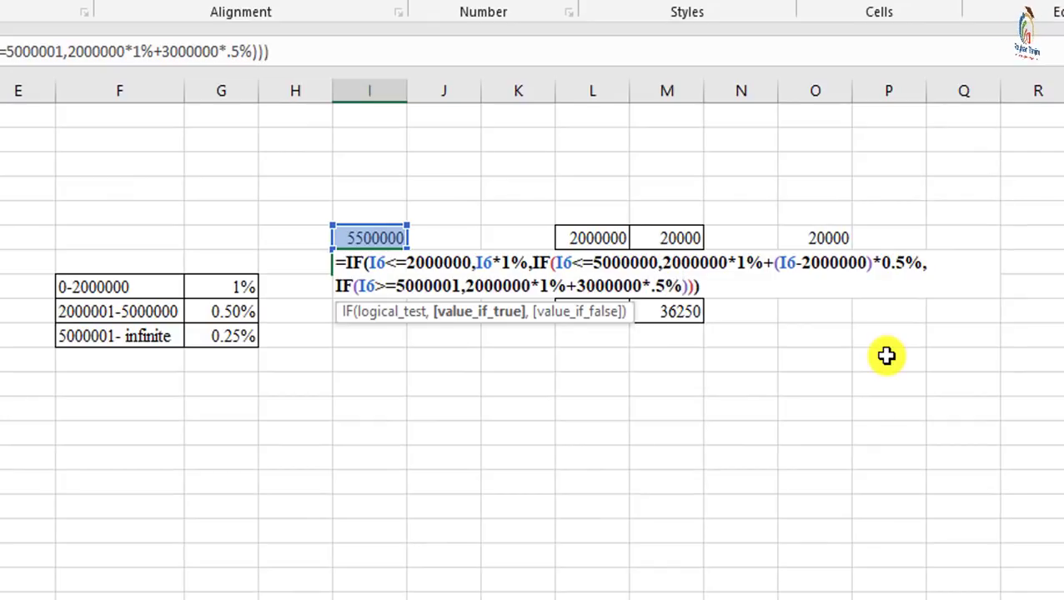
type("+")
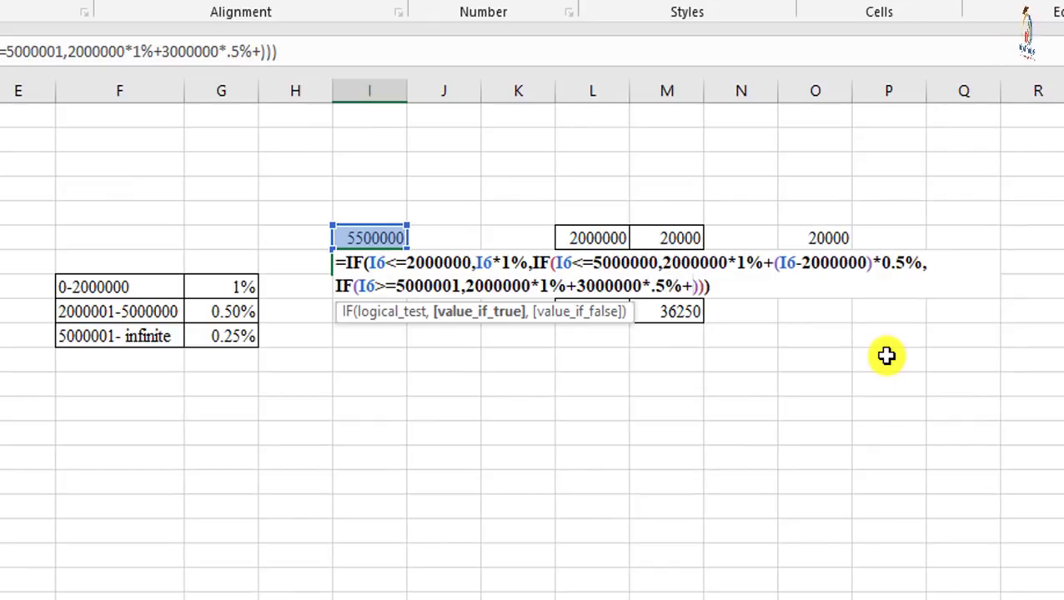
type("(")
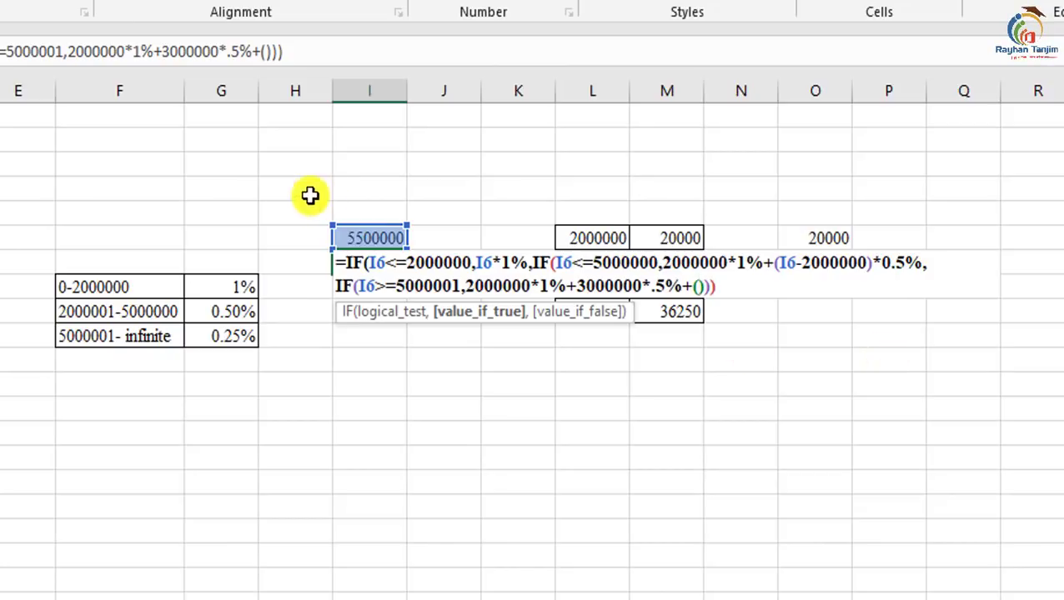
left_click(387, 238)
type("-")
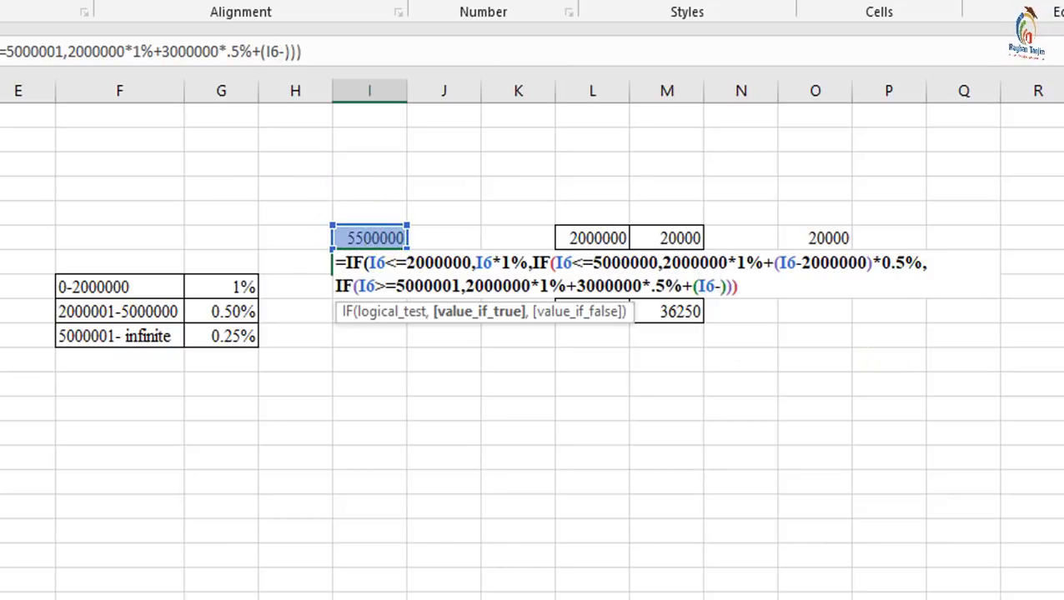
type("5000000")
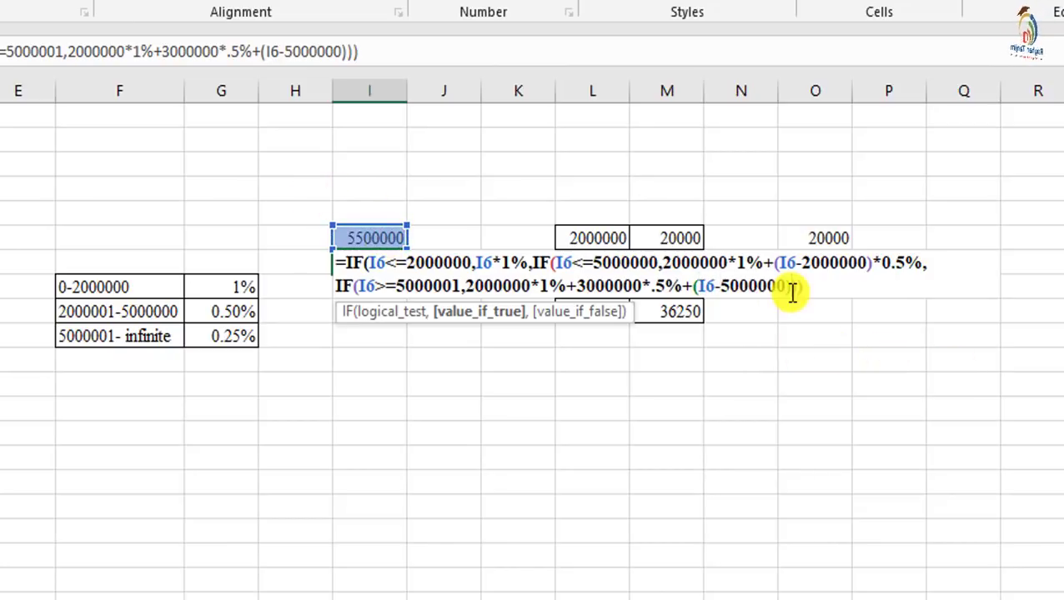
left_click(790, 288)
type("*.25")
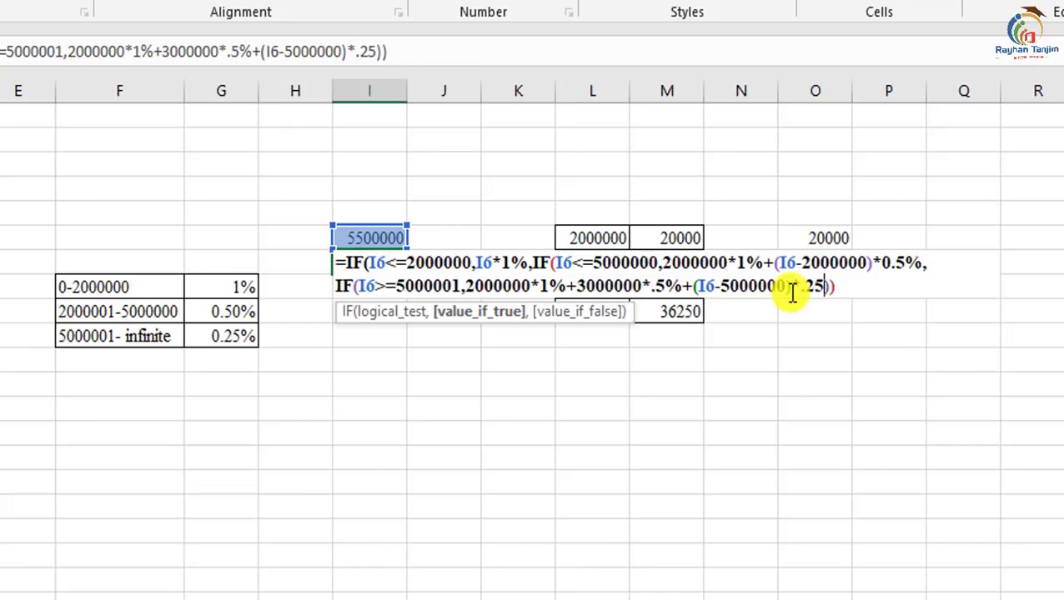
type("%")
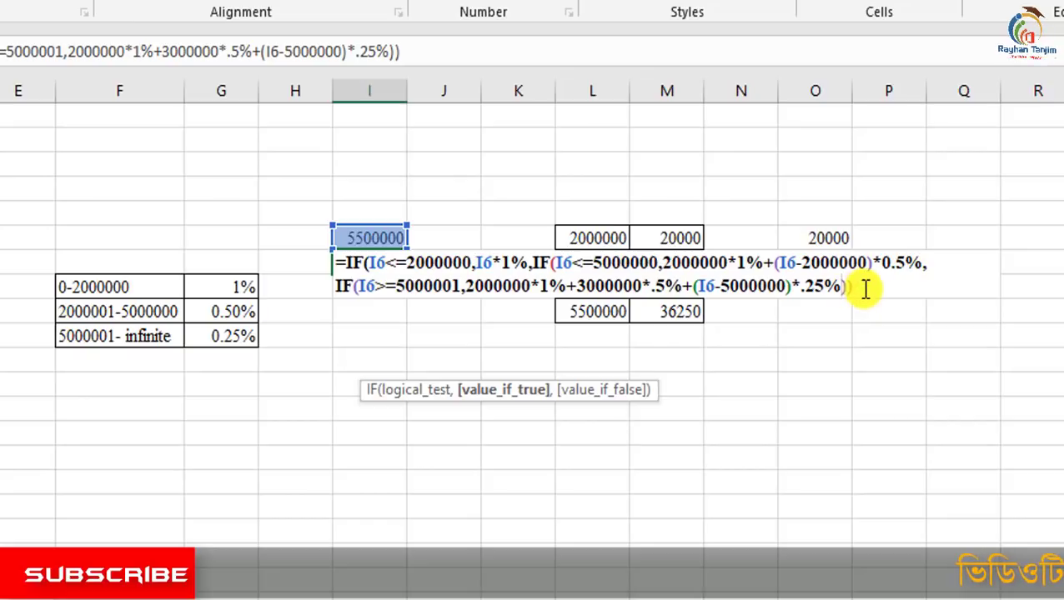
Enter the I7 formula, accept Excel's suggested correction, and compare the result with M9
key("Return")
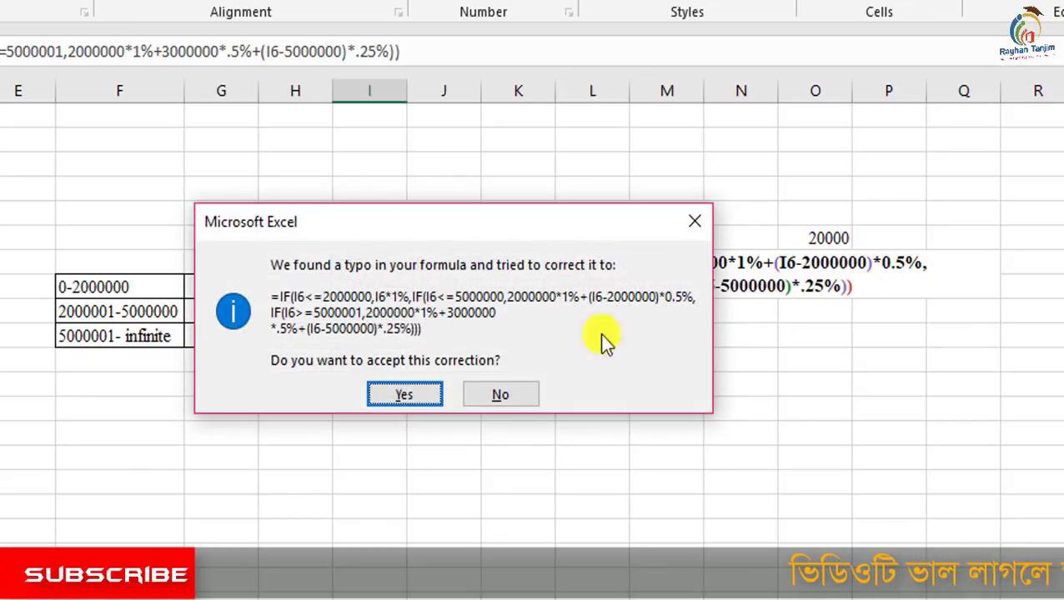
left_click(402, 396)
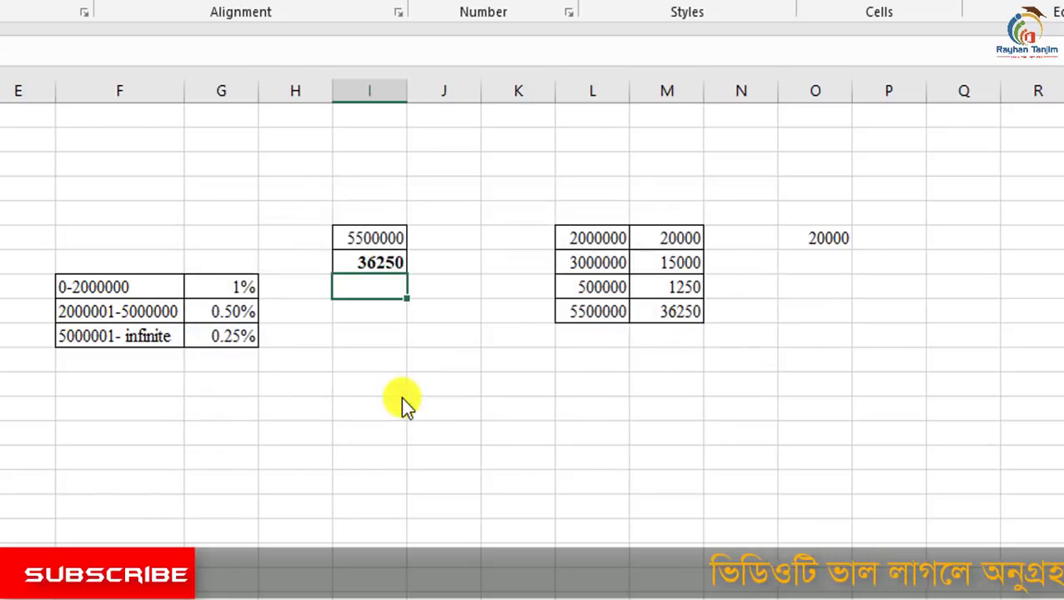
left_click(383, 261)
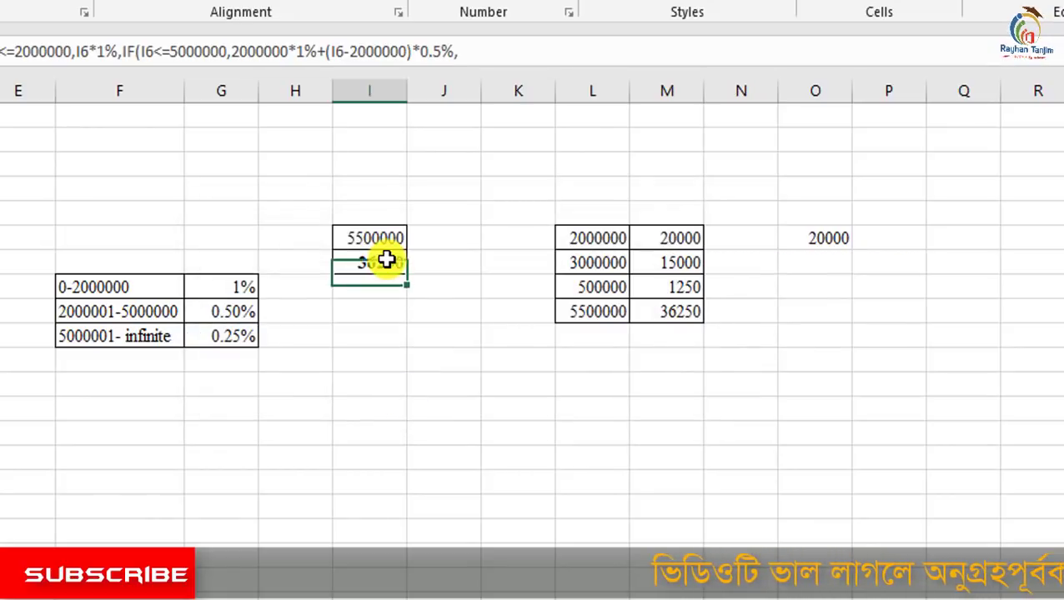
left_click(687, 311)
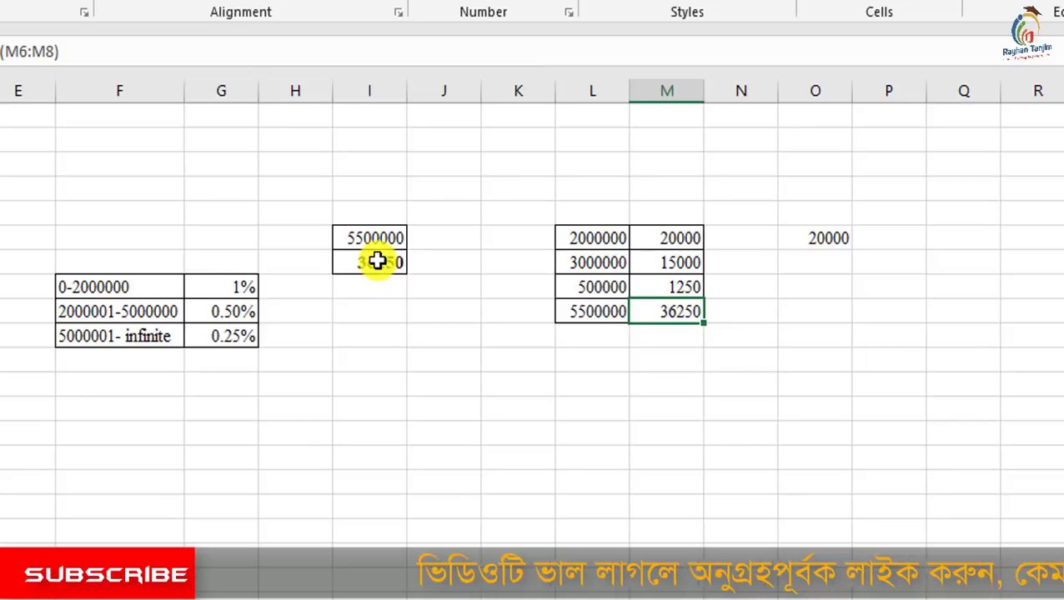
Re-edit and reconfirm the I7 fee formula so it returns 36250
left_click(407, 261)
double_click(373, 262)
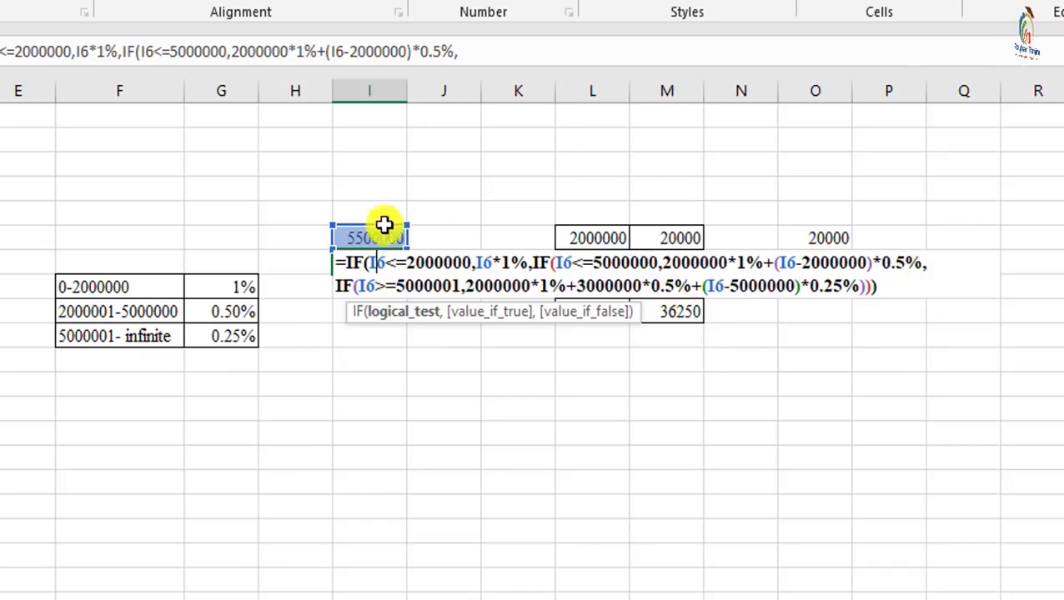
left_click(889, 286)
key("Return")
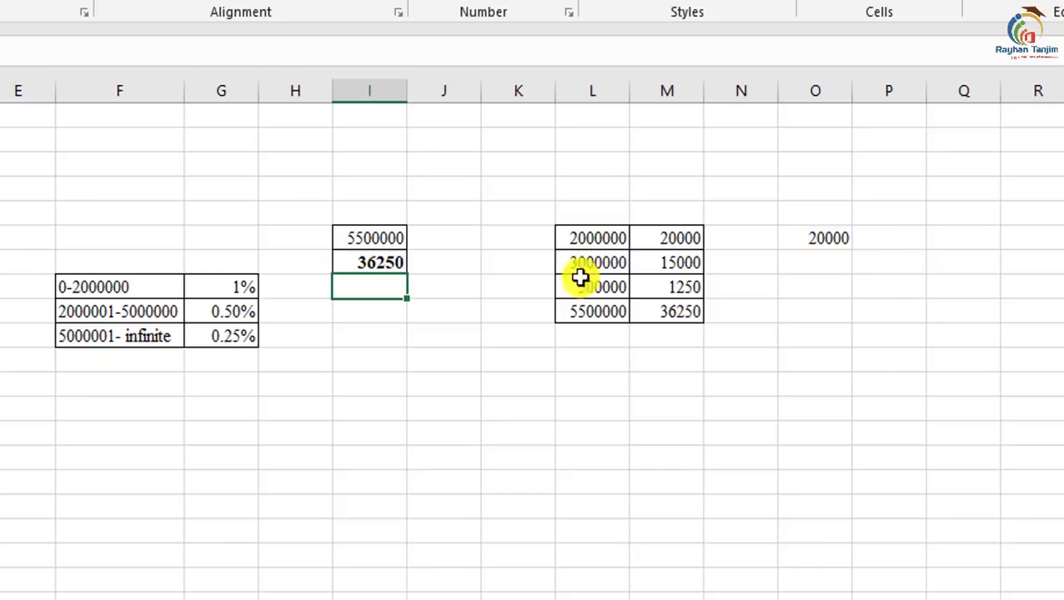
left_click(380, 238)
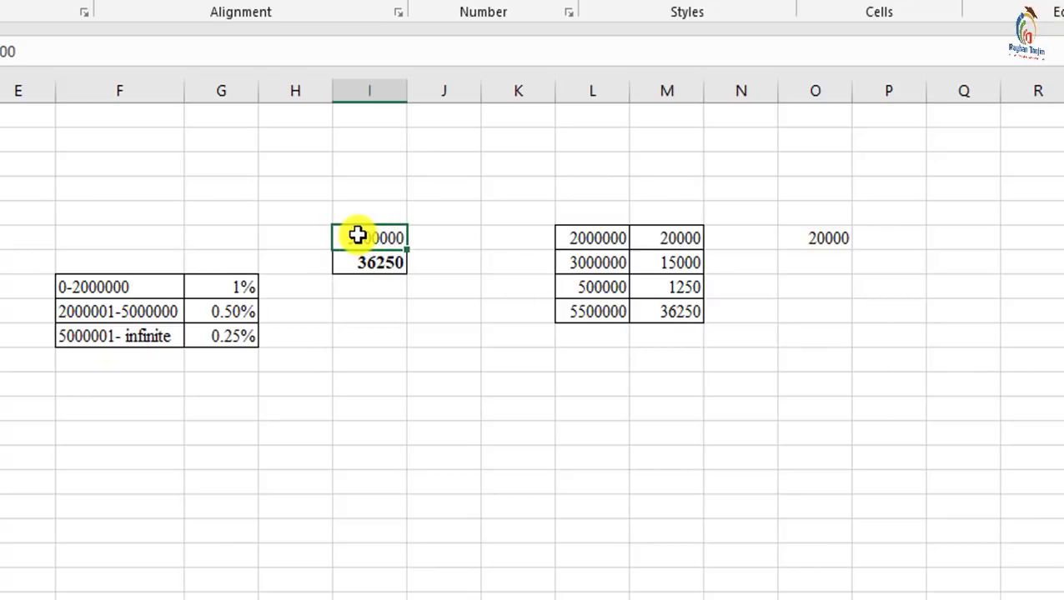
Change the loan amount in I6 to 6000000
left_click_drag(344, 236, 352, 235)
type("6")
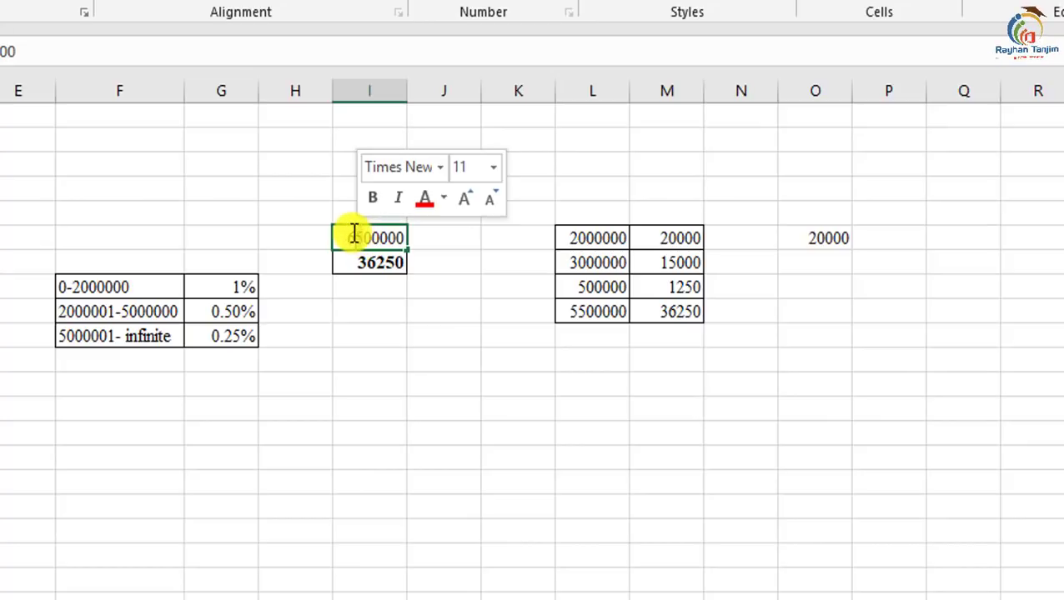
type("0")
key("Return")
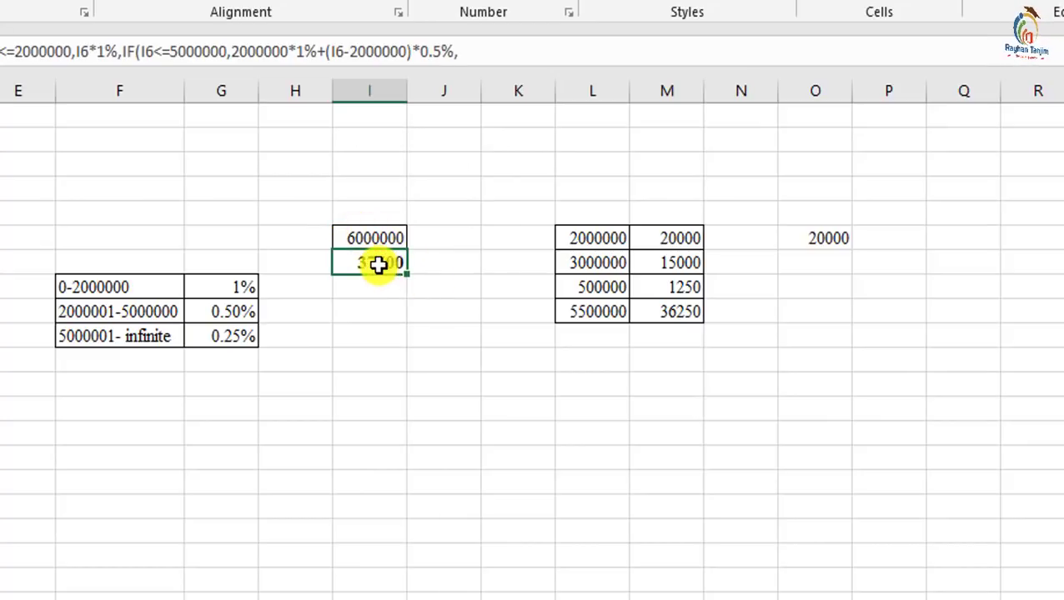
Set the third-tier amount in L8 to 1000000 and check the L9 and M9 totals
left_click(586, 289)
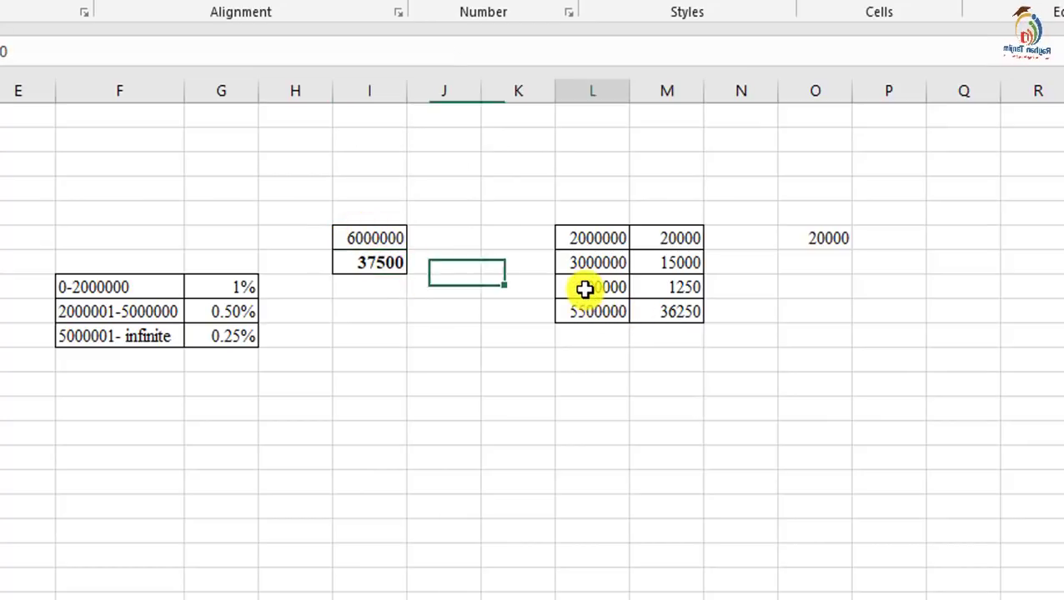
type("1000000")
key("Return")
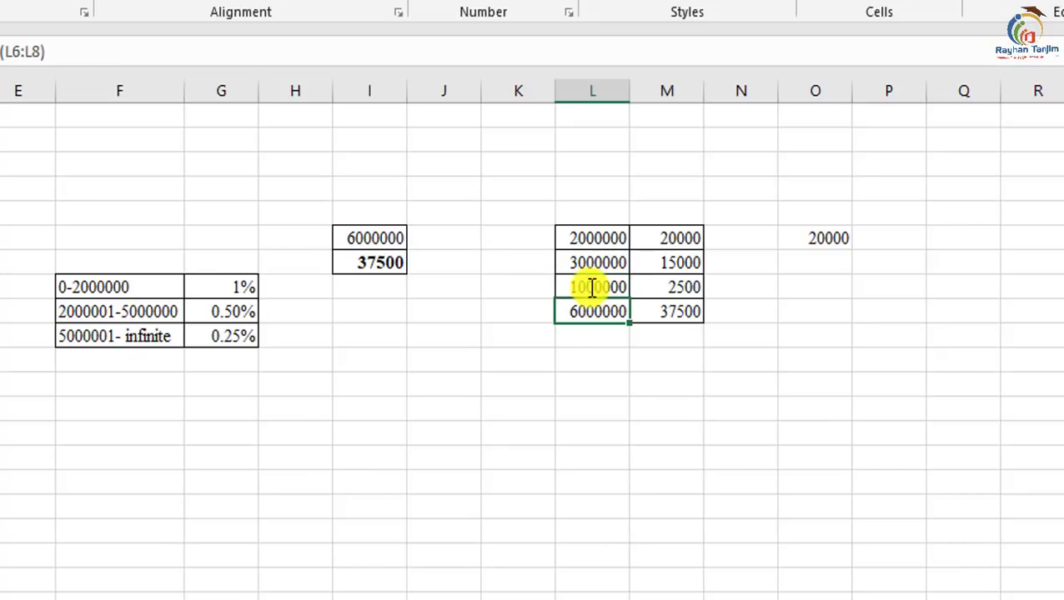
left_click(674, 310)
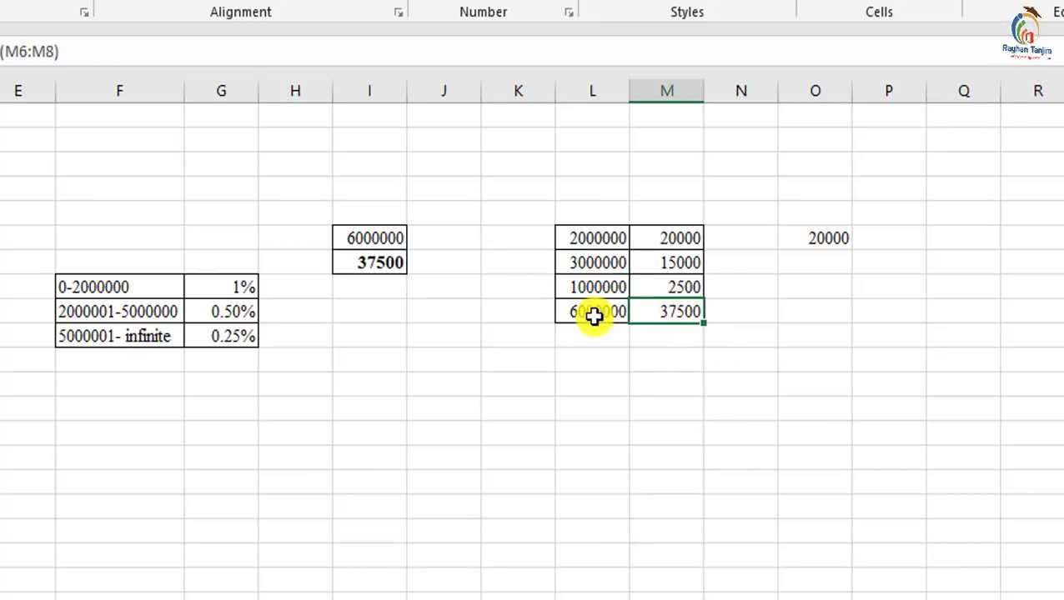
left_click(594, 314)
left_click(687, 312)
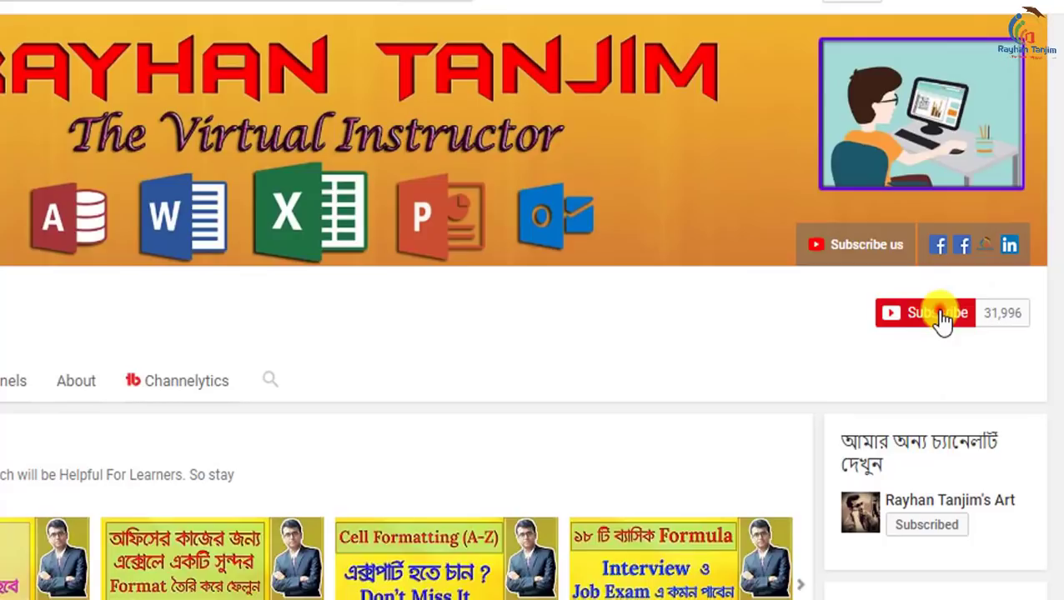
Subscribe to the channel and set its notifications to All
left_click(940, 315)
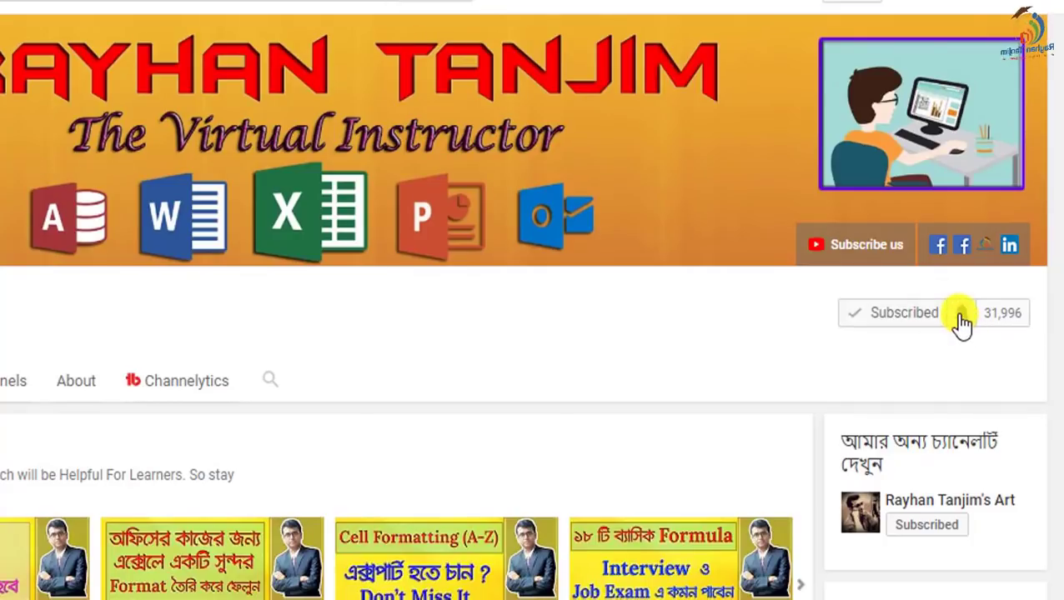
left_click(961, 317)
left_click(162, 205)
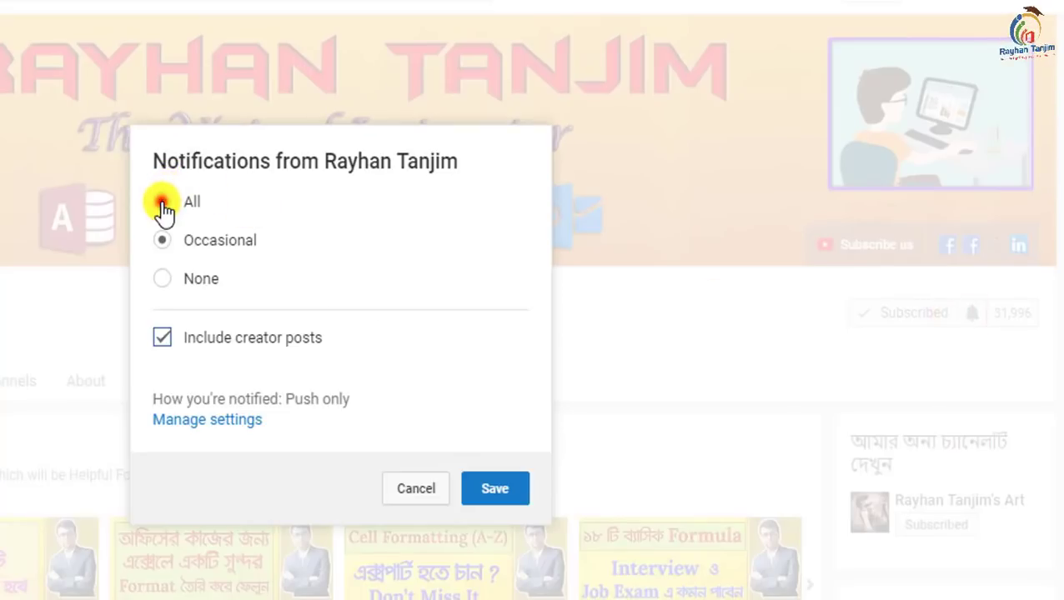